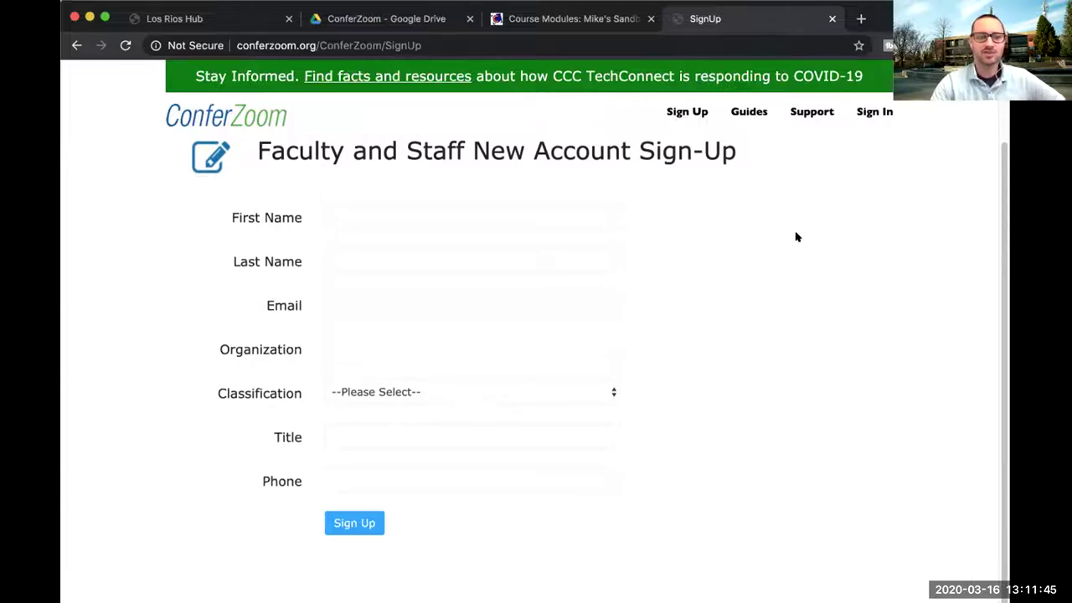
- Sign in to the ConferZoom account and review the profile page's meeting ID, personal link and account details
left_click(883, 112)
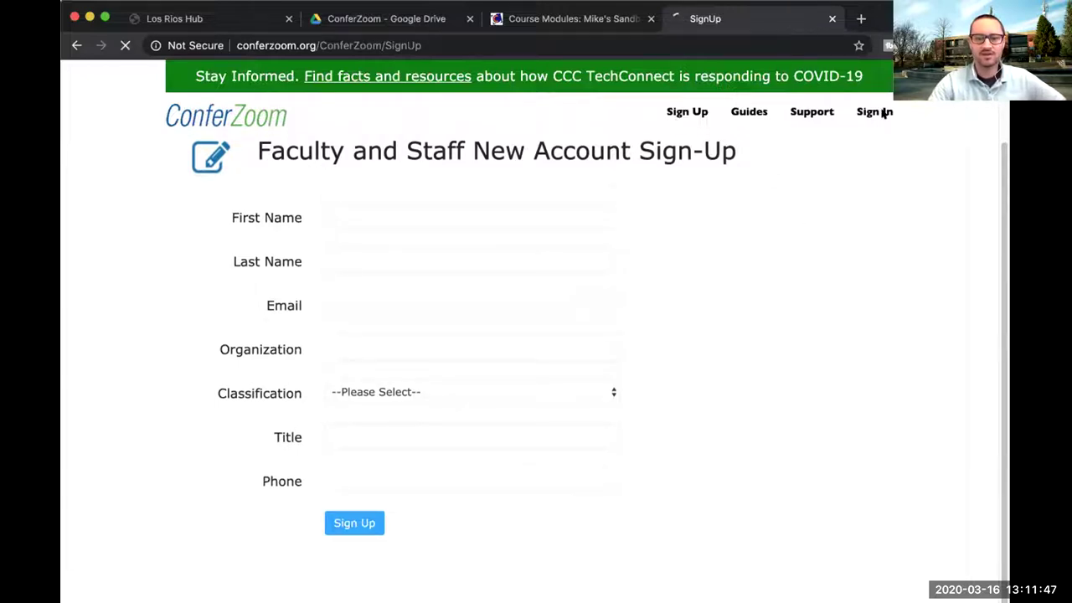
left_click(121, 146)
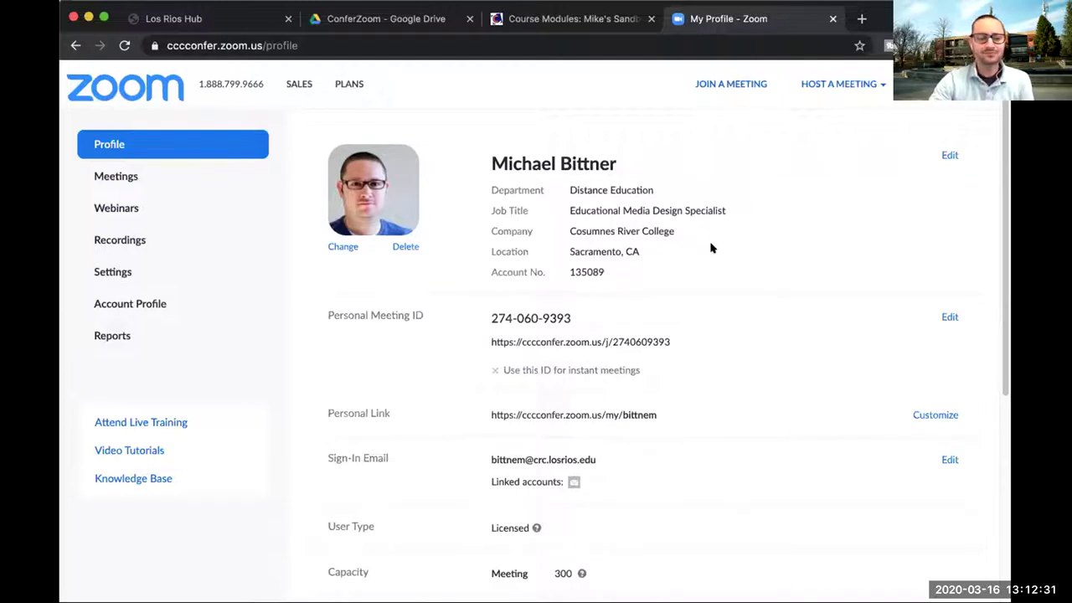
scroll(659, 302, "down", 1)
scroll(650, 300, "down", 1)
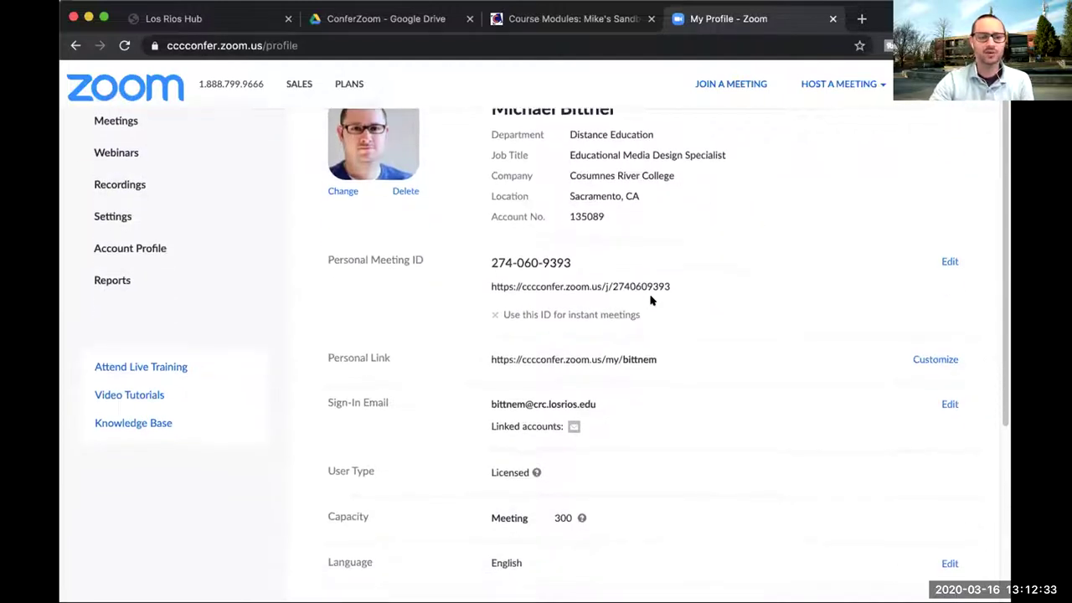
scroll(650, 300, "down", 3)
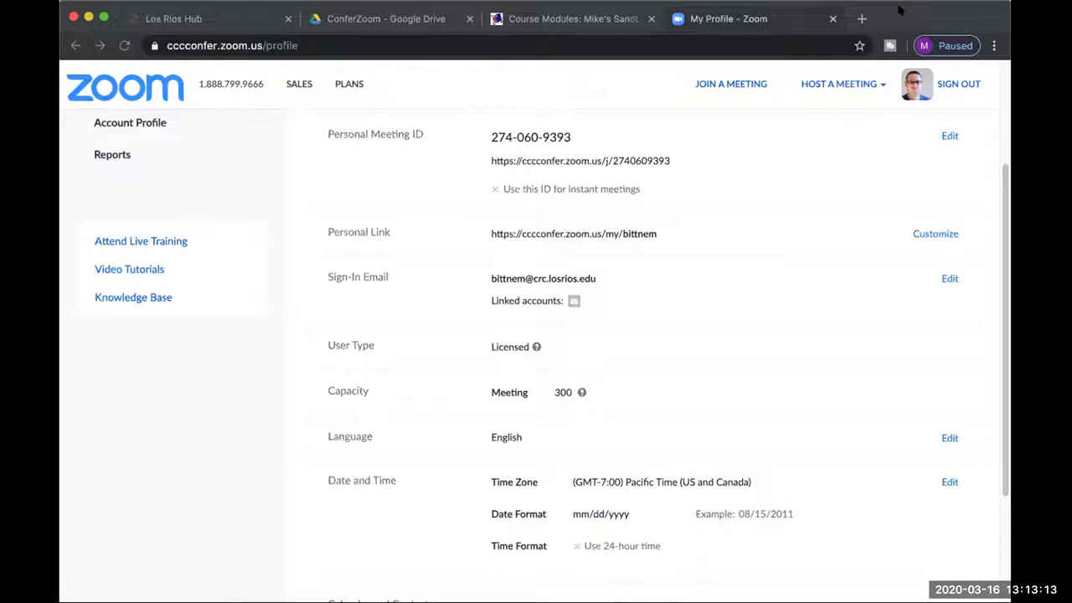
- Switch to the Canvas sandbox course, disable ConferZoom in the course navigation settings and save the change
left_click(591, 18)
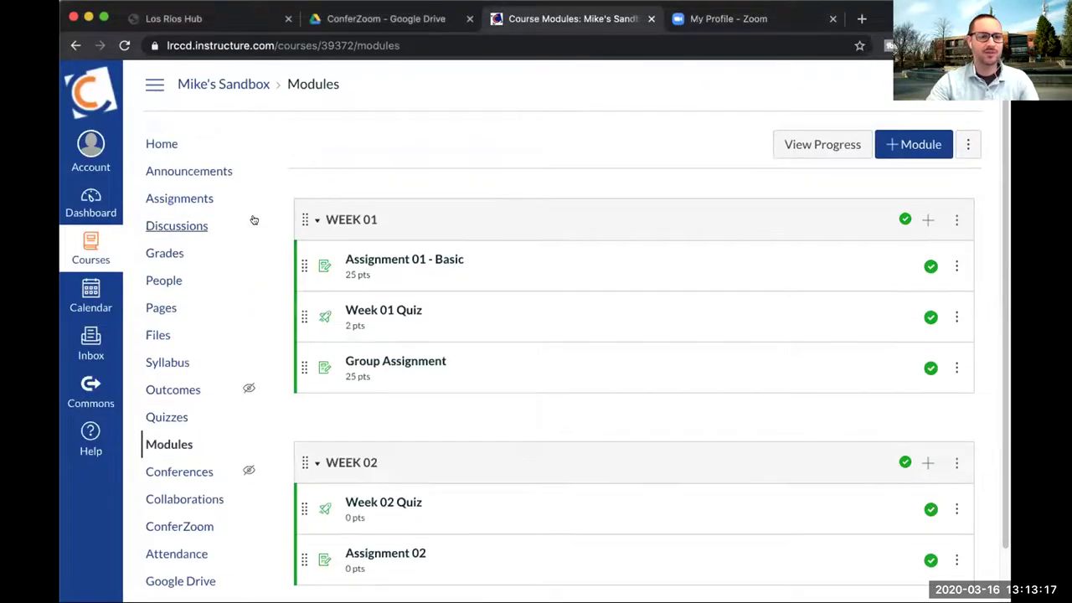
scroll(251, 217, "down", 3)
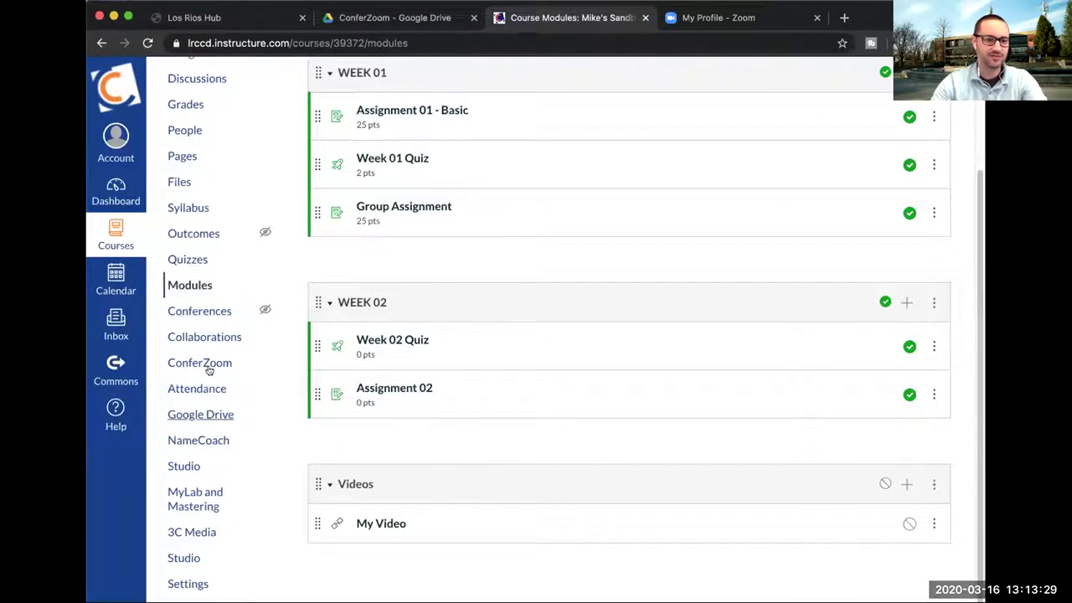
left_click(189, 584)
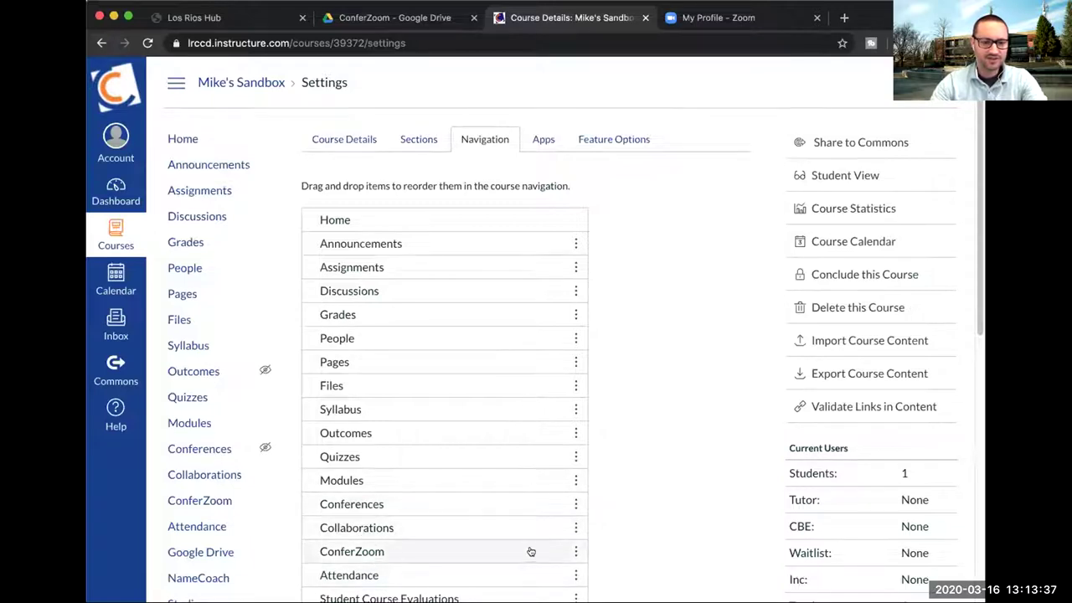
left_click(575, 551)
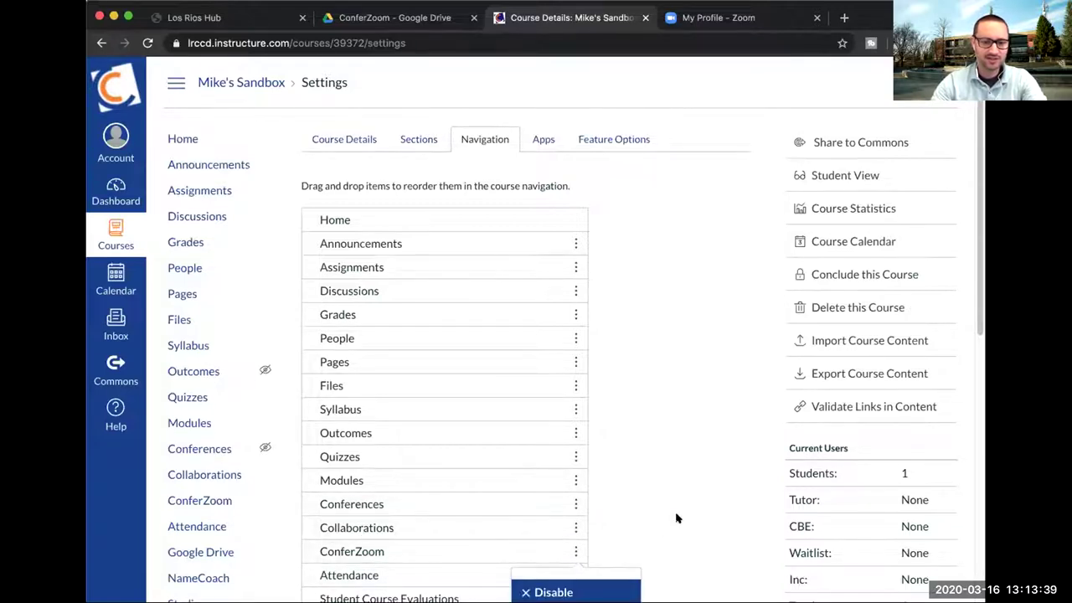
scroll(677, 518, "down", 4)
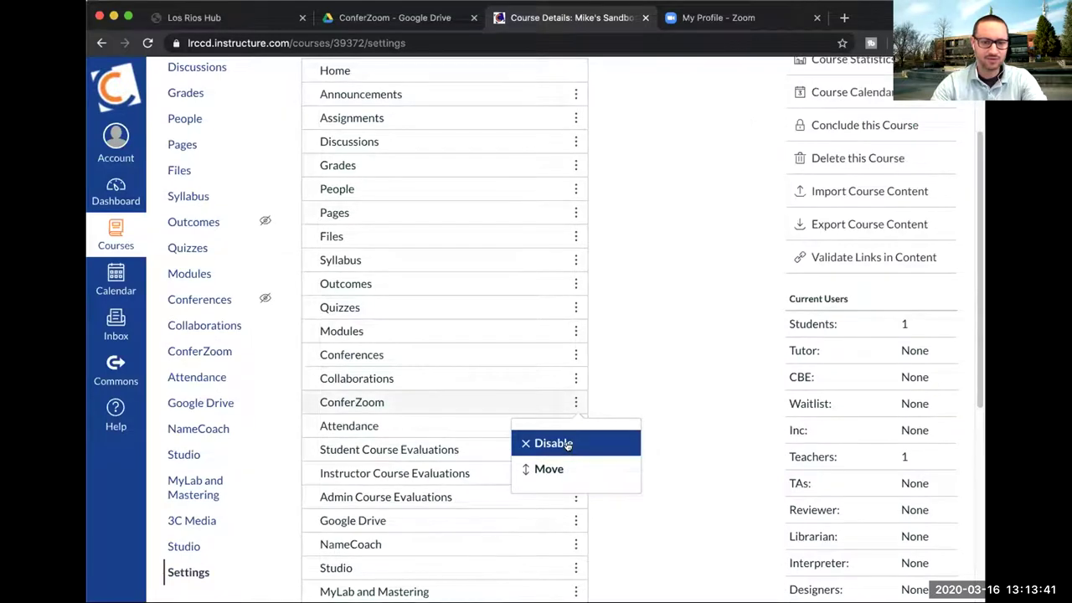
left_click(553, 443)
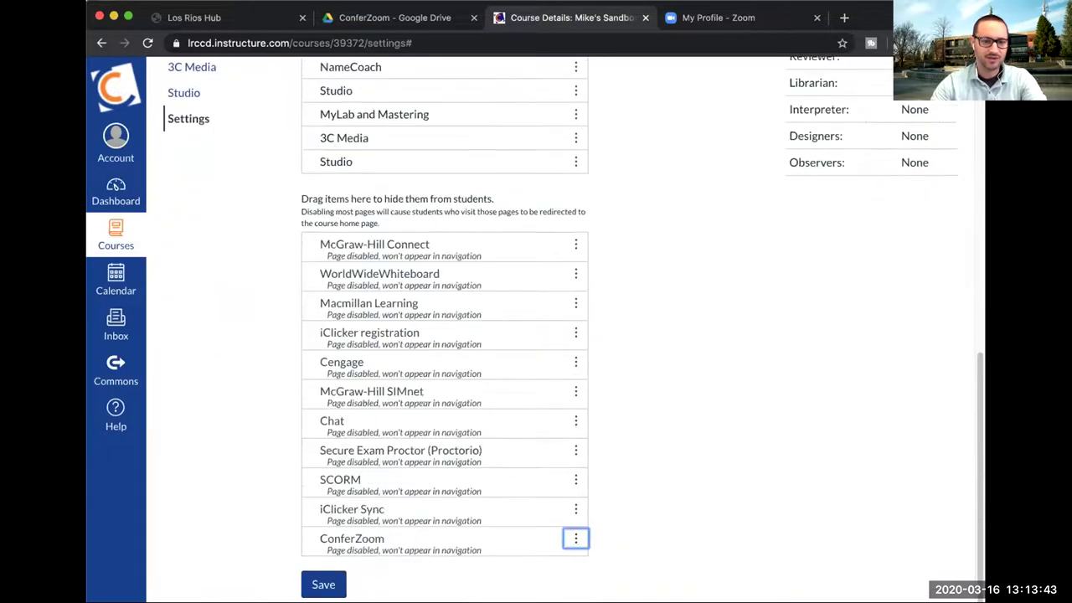
left_click(338, 584)
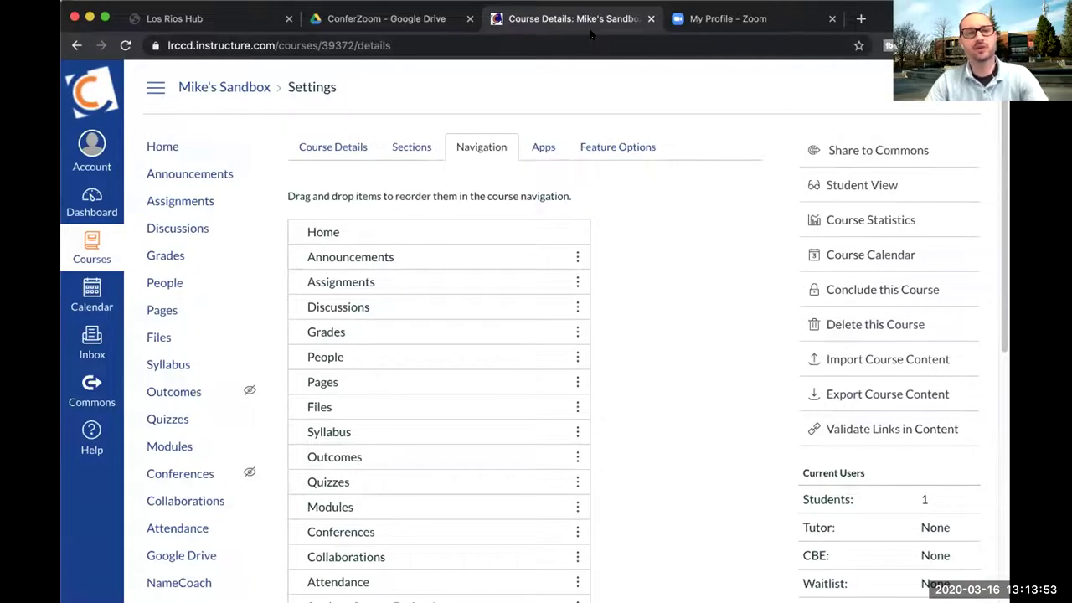
- Return to the Zoom account, look over the remaining profile details and start scheduling a new meeting
left_click(786, 20)
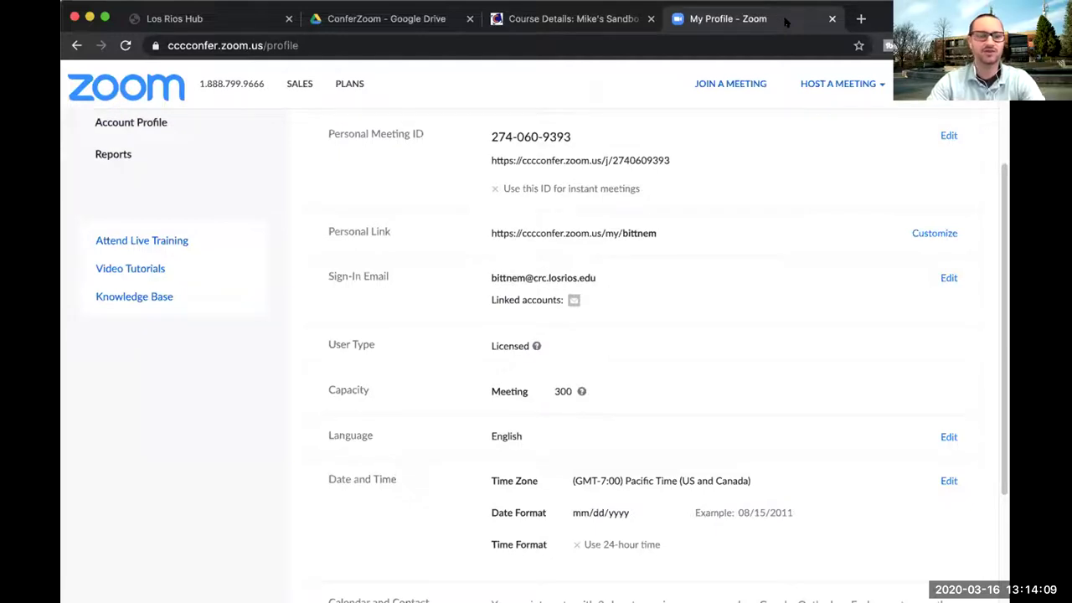
scroll(685, 385, "down", 3)
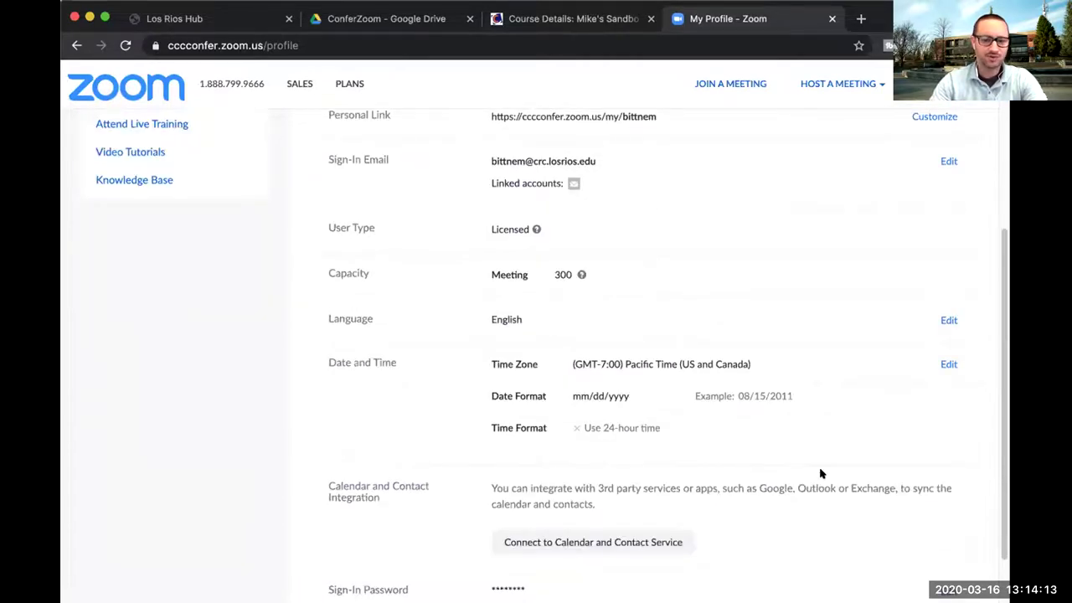
scroll(824, 472, "up", 8)
left_click(140, 179)
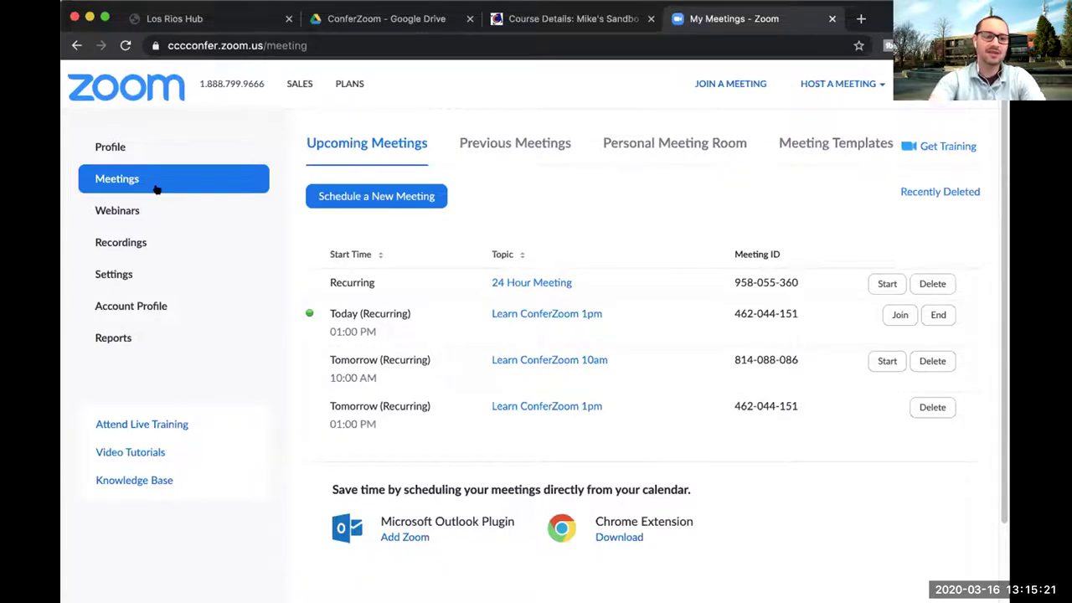
left_click(387, 195)
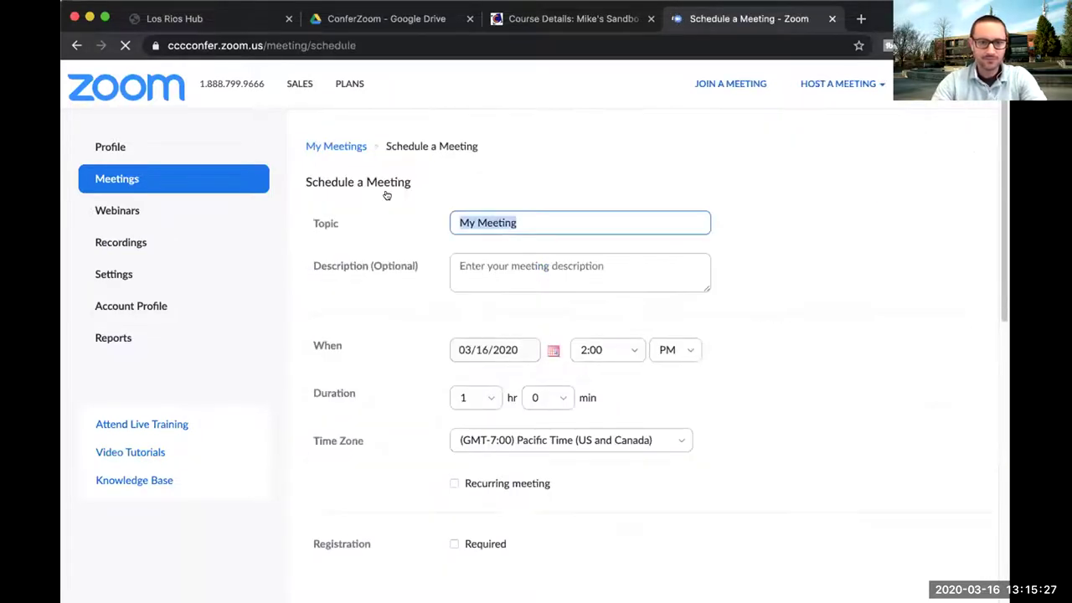
- Set the meeting topic to "History 300 M/W" followed by the instructor's last name
scroll(752, 227, "down", 1)
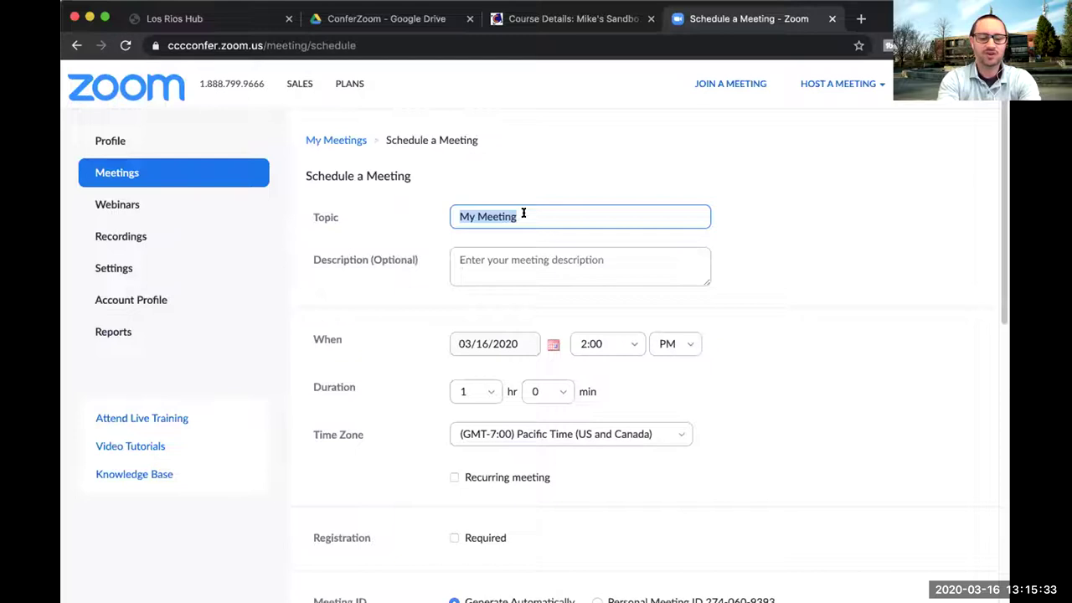
type("History 300 m/w")
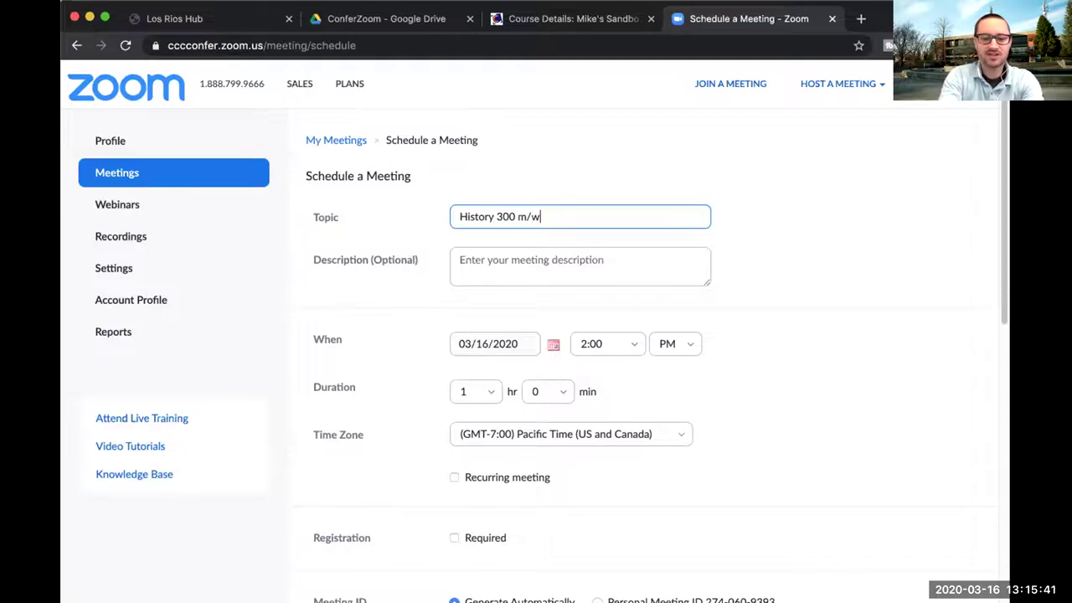
key("BackSpace")
key("BackSpace")
key("BackSpace")
key("BackSpace")
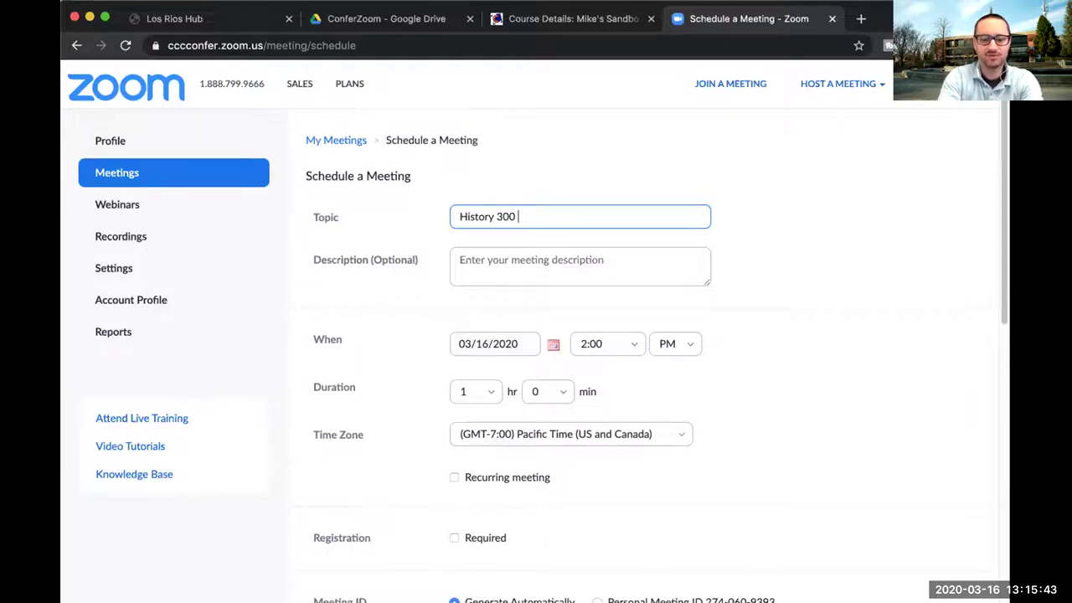
type("M/W")
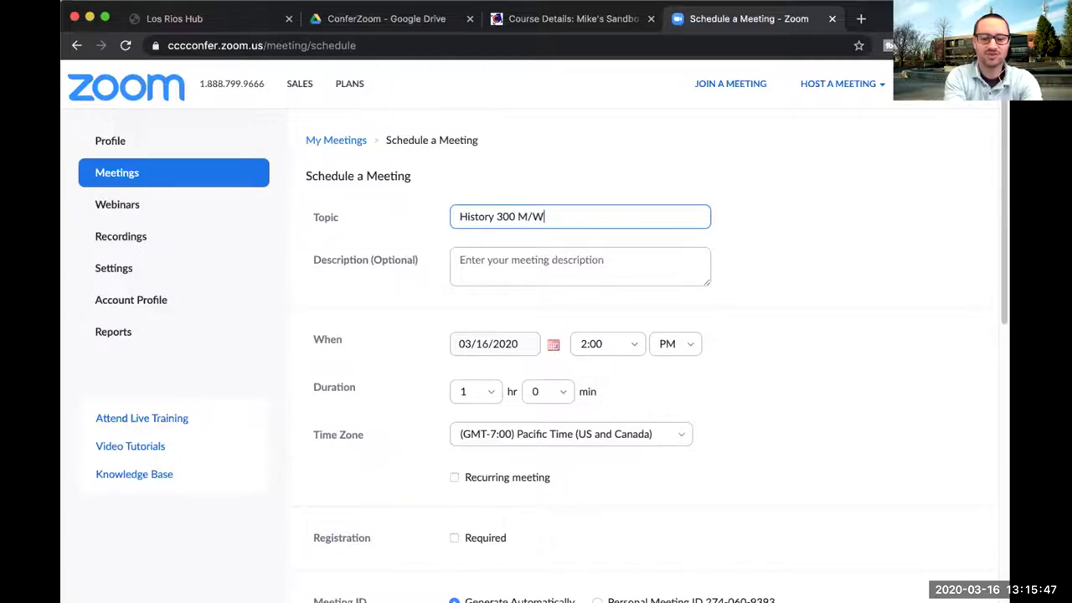
type(" Bittner")
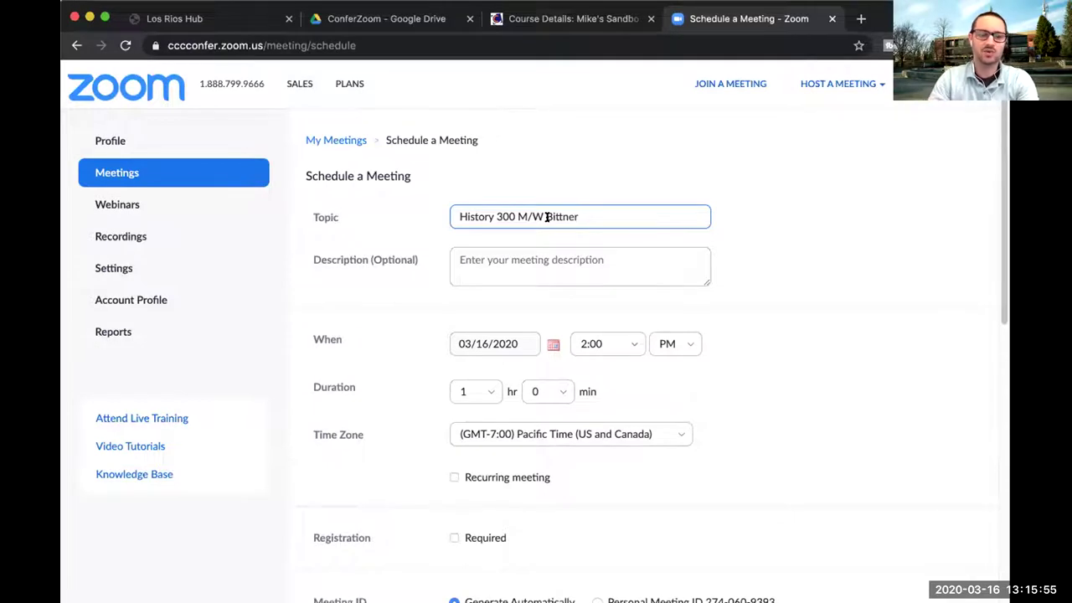
- Make the meeting recurring and set its recurrence to No Fixed Time
scroll(771, 339, "down", 1)
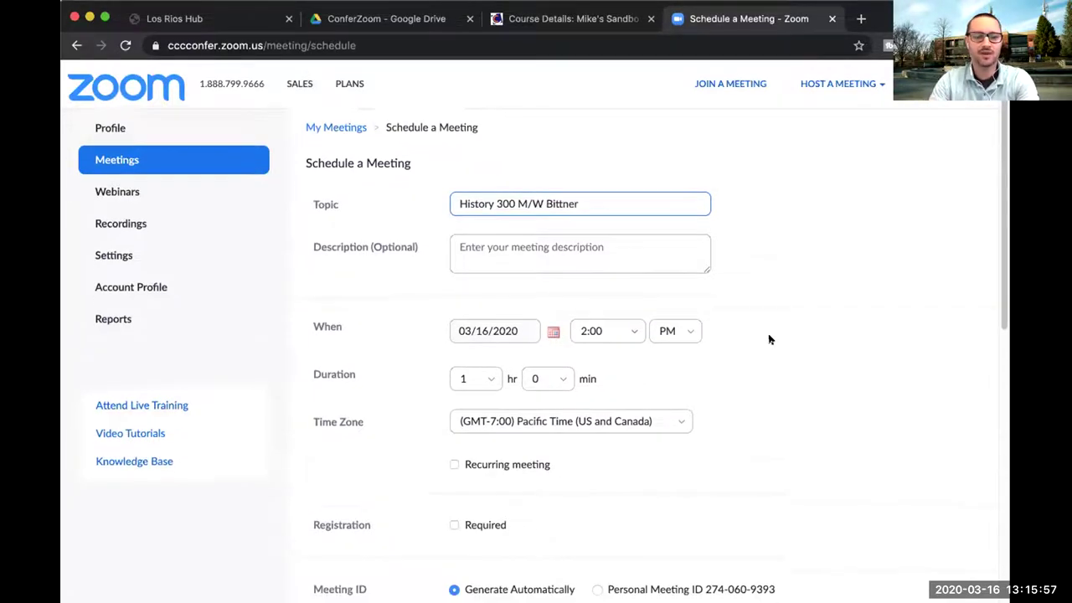
scroll(771, 339, "down", 2)
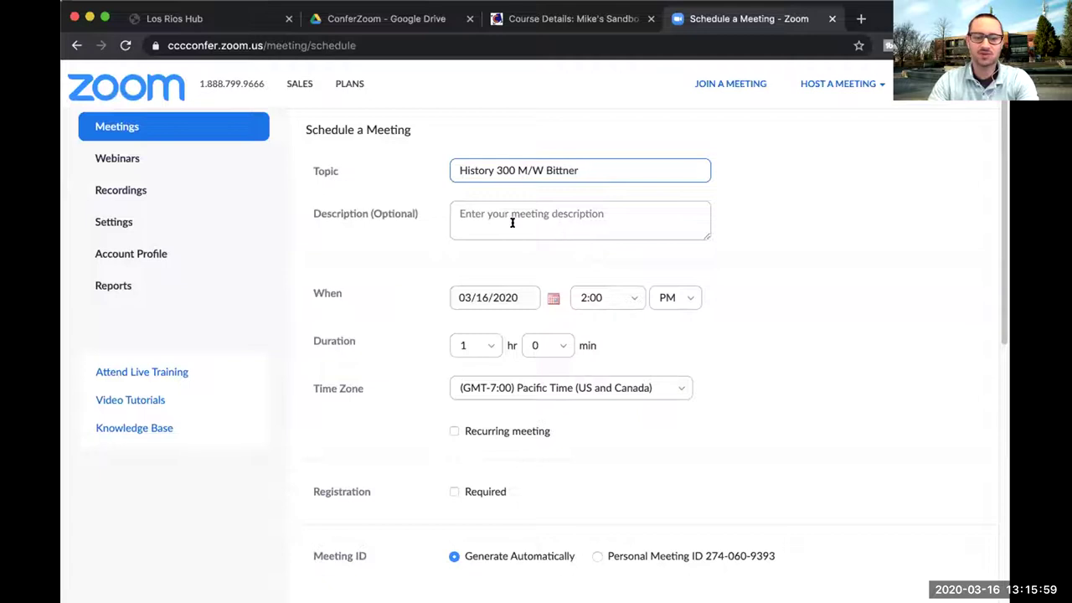
scroll(754, 283, "down", 2)
scroll(754, 283, "down", 1)
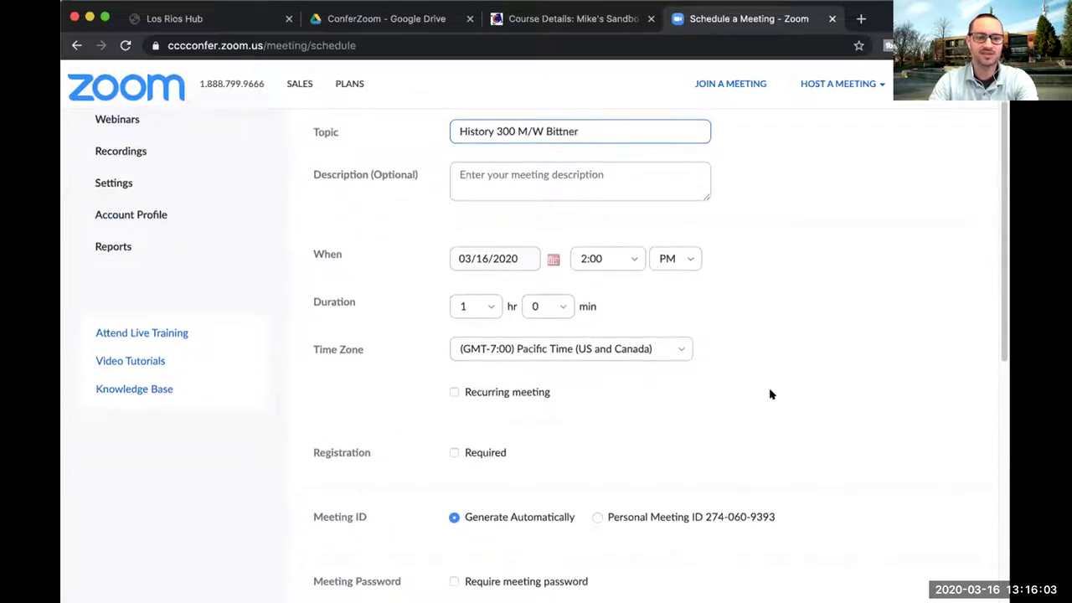
scroll(784, 298, "down", 1)
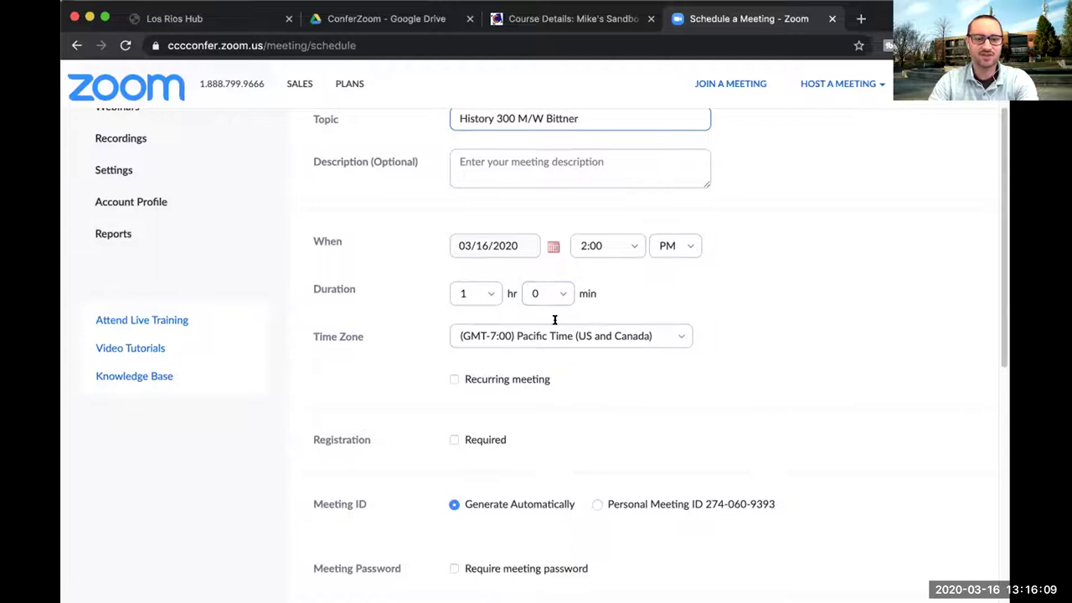
left_click(453, 380)
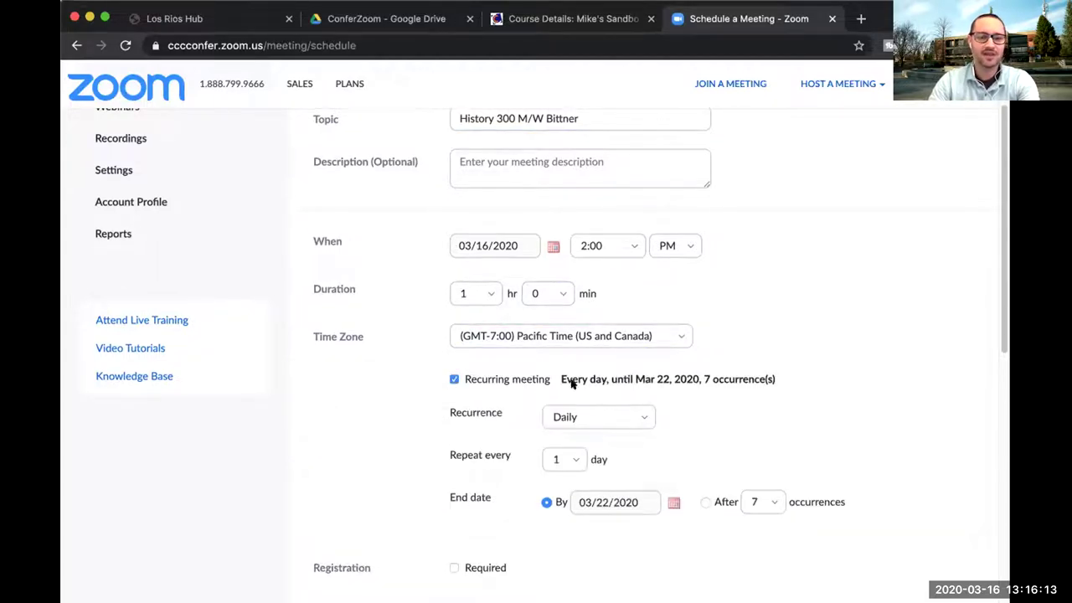
left_click(634, 426)
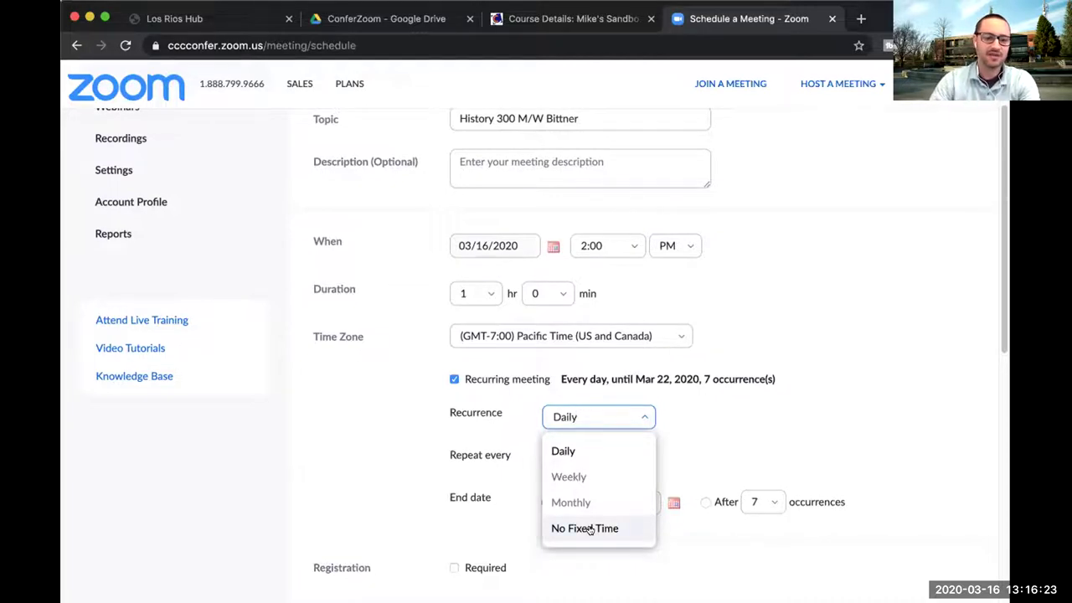
left_click(589, 528)
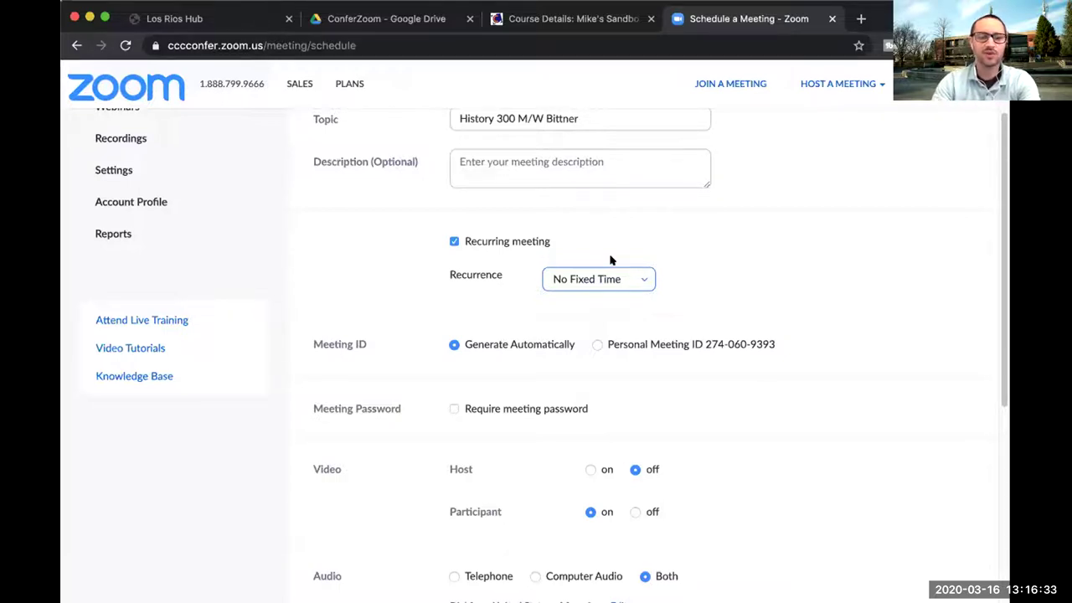
- Set the host video to on and the participant video to off for the meeting
scroll(840, 299, "down", 1)
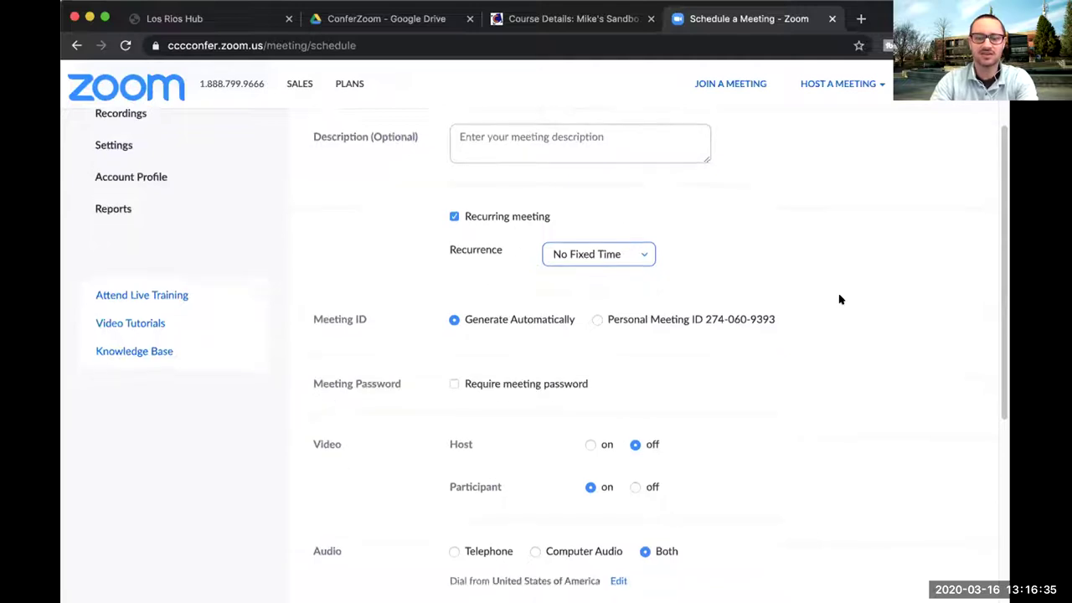
scroll(829, 296, "down", 1)
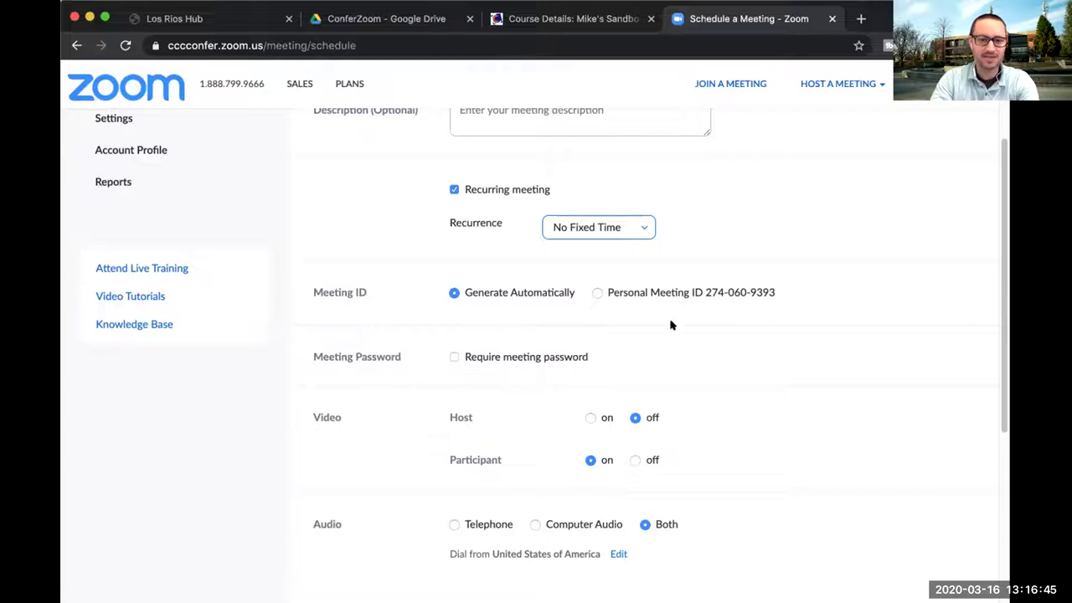
scroll(502, 339, "down", 1)
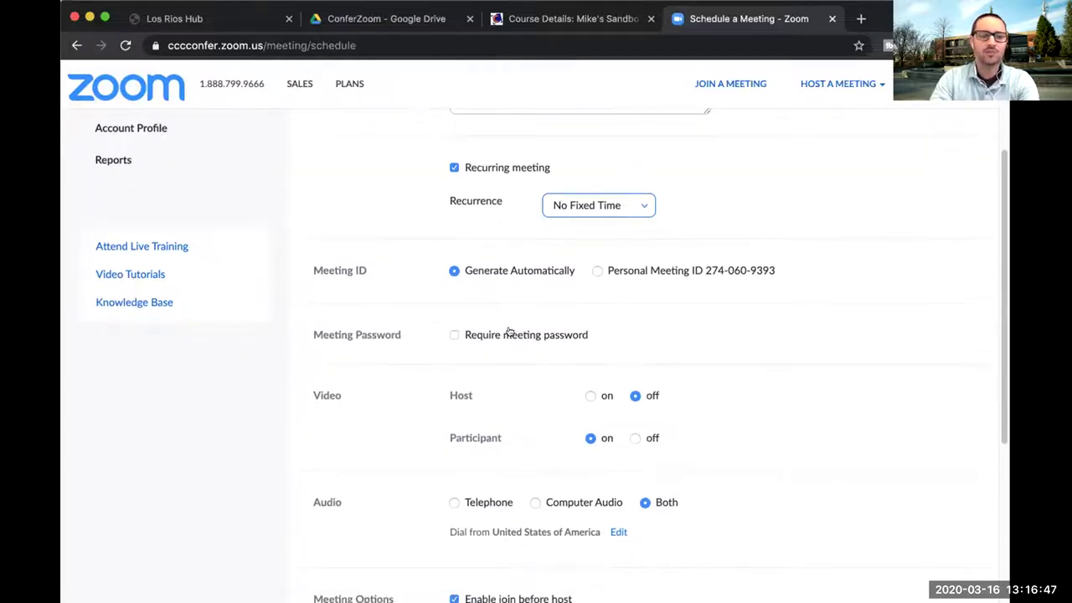
scroll(703, 350, "down", 5)
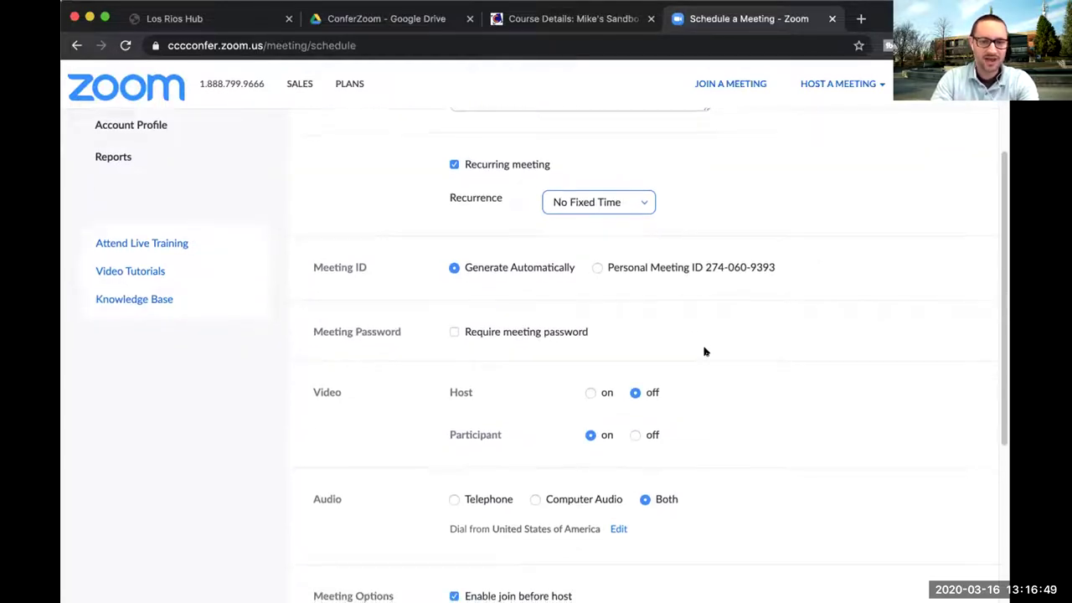
scroll(702, 354, "up", 1)
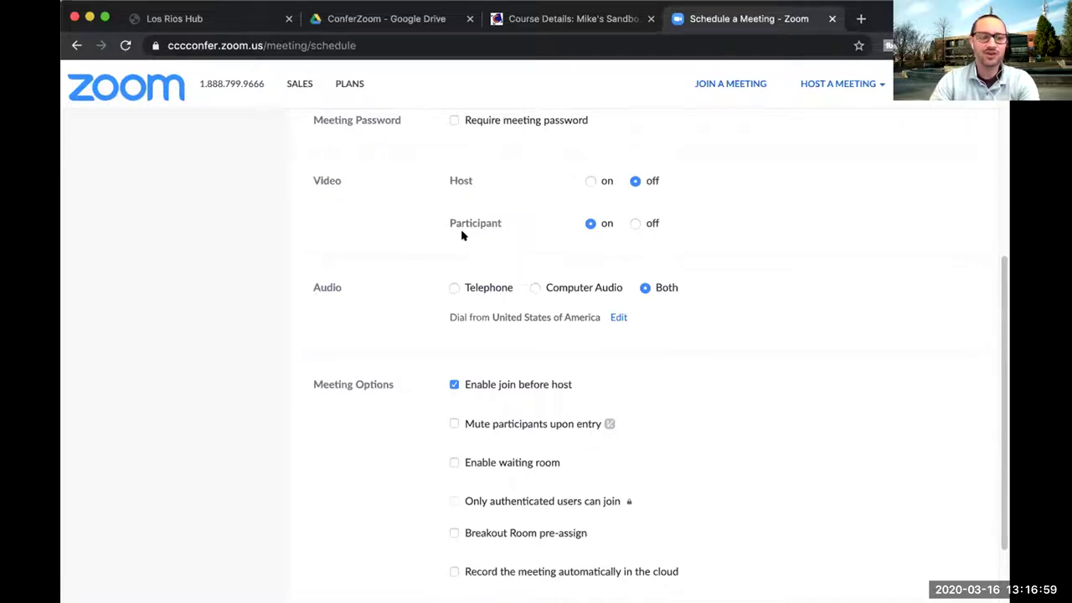
left_click(590, 181)
left_click(637, 224)
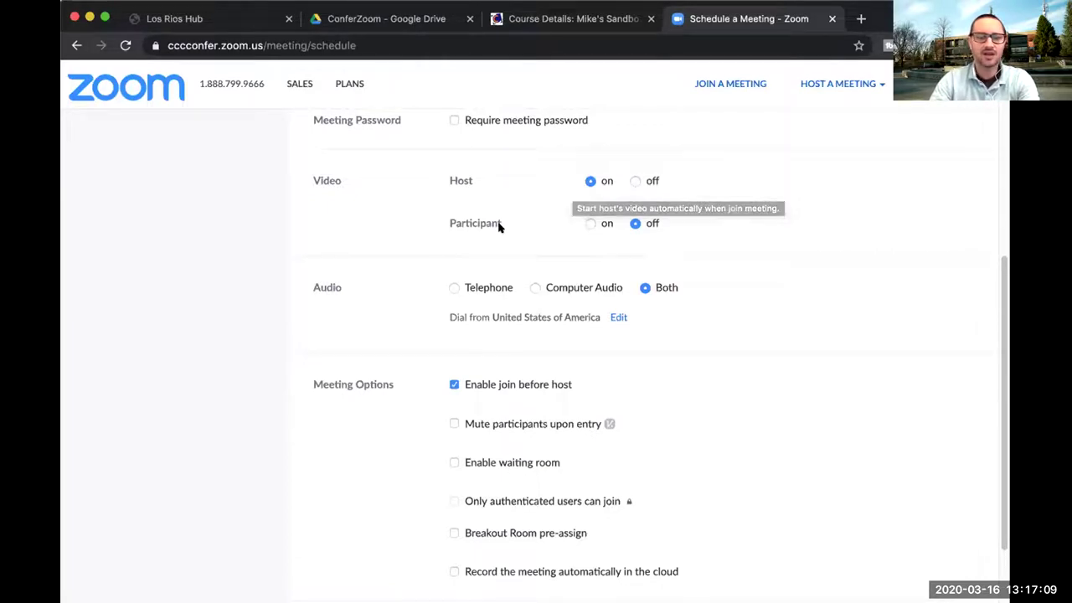
- Look over the audio, meeting options and alternative hosts settings, leaving them unchanged, and save the History 300 meeting
scroll(718, 311, "down", 1)
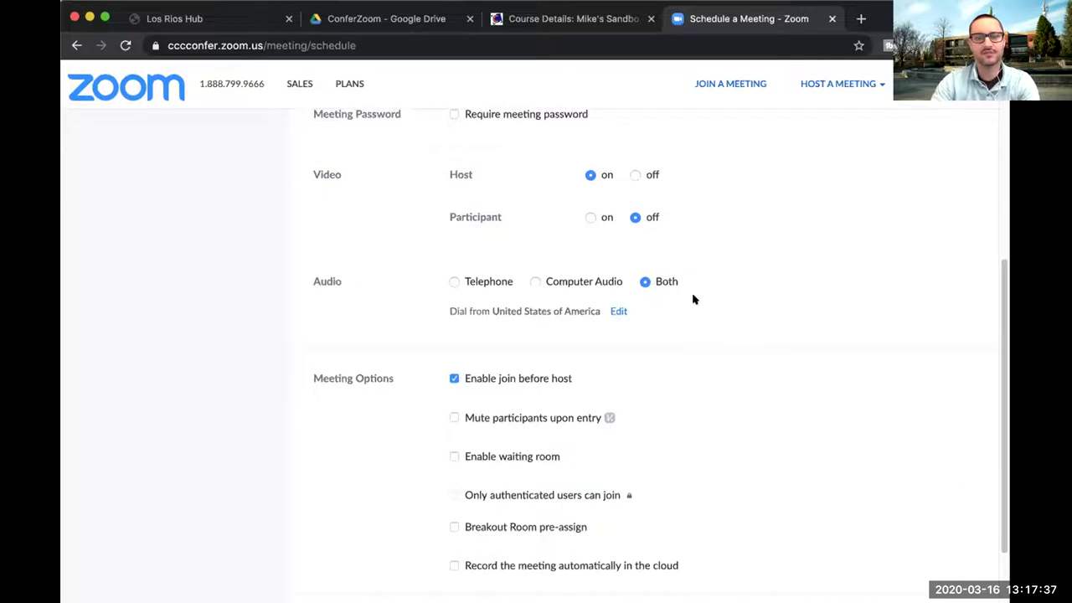
scroll(699, 290, "down", 1)
scroll(698, 290, "down", 1)
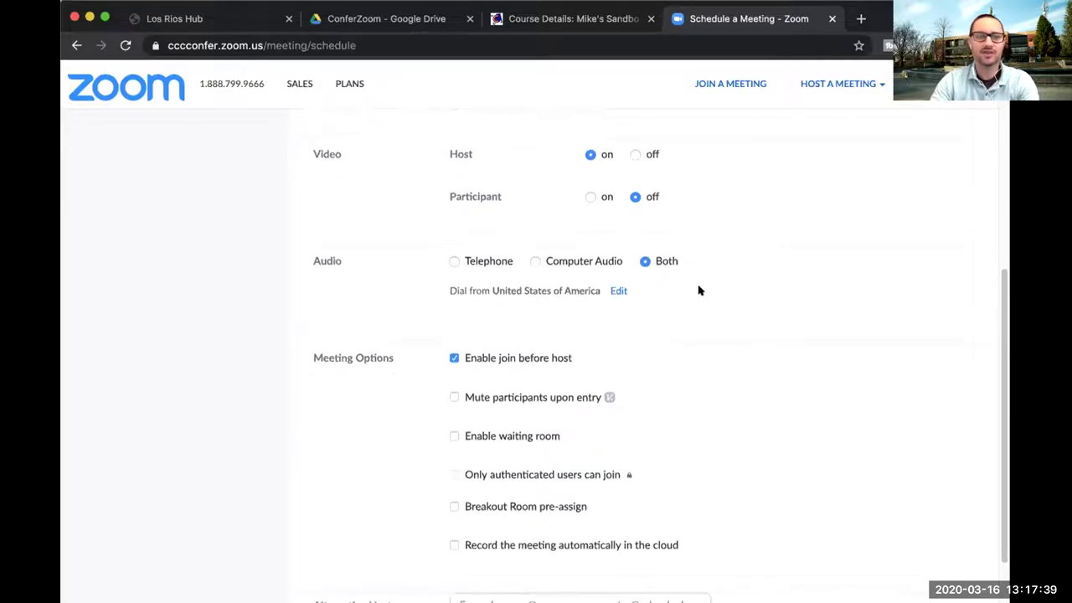
scroll(699, 290, "down", 5)
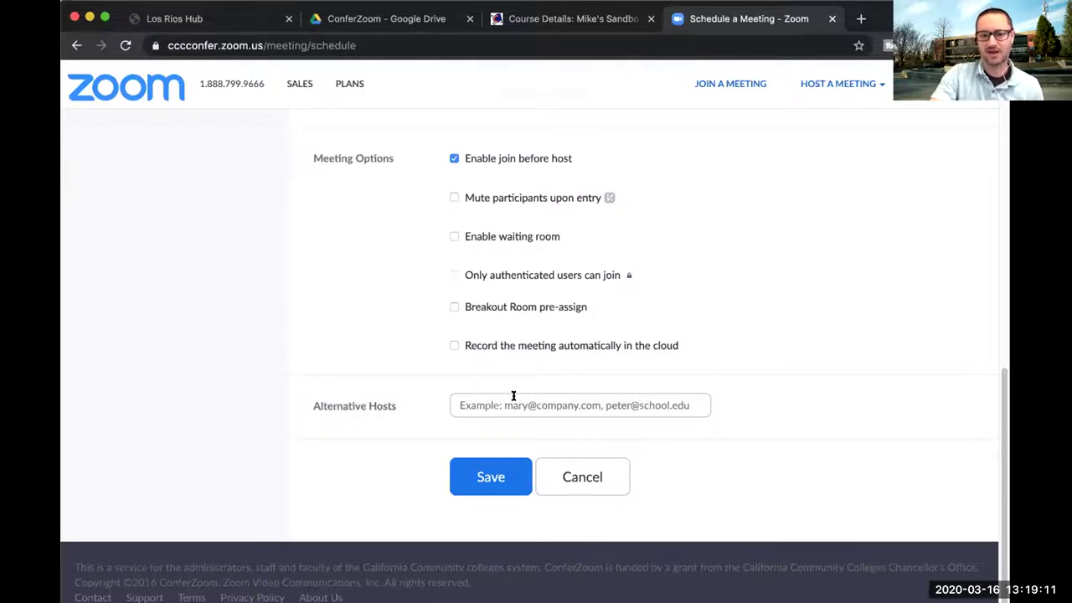
left_click(486, 476)
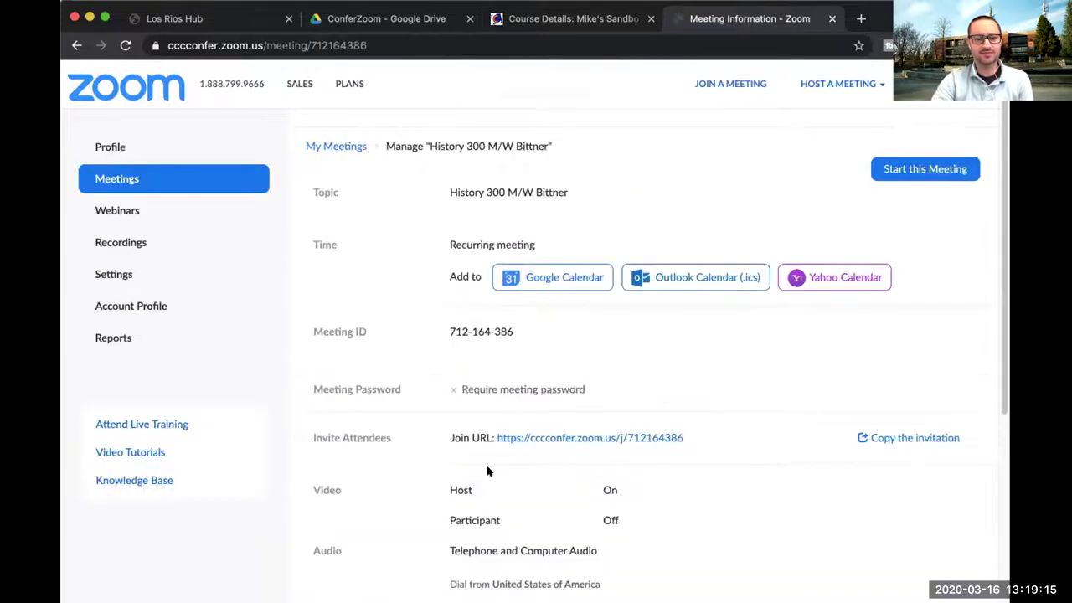
- Review the saved meeting's details, highlighting its meeting ID and its join URL
scroll(595, 176, "down", 1)
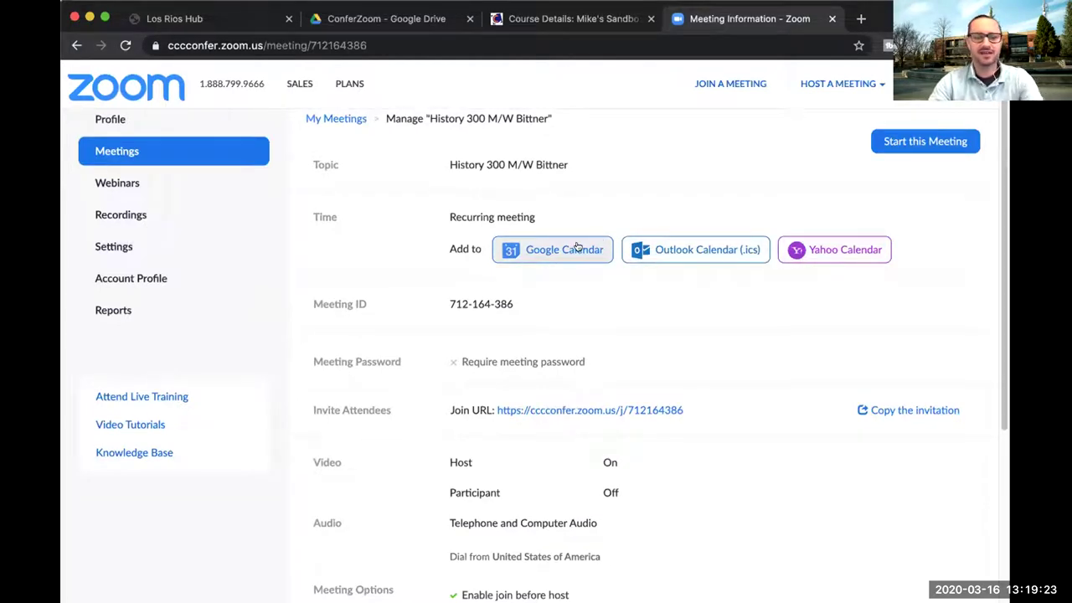
scroll(553, 322, "down", 1)
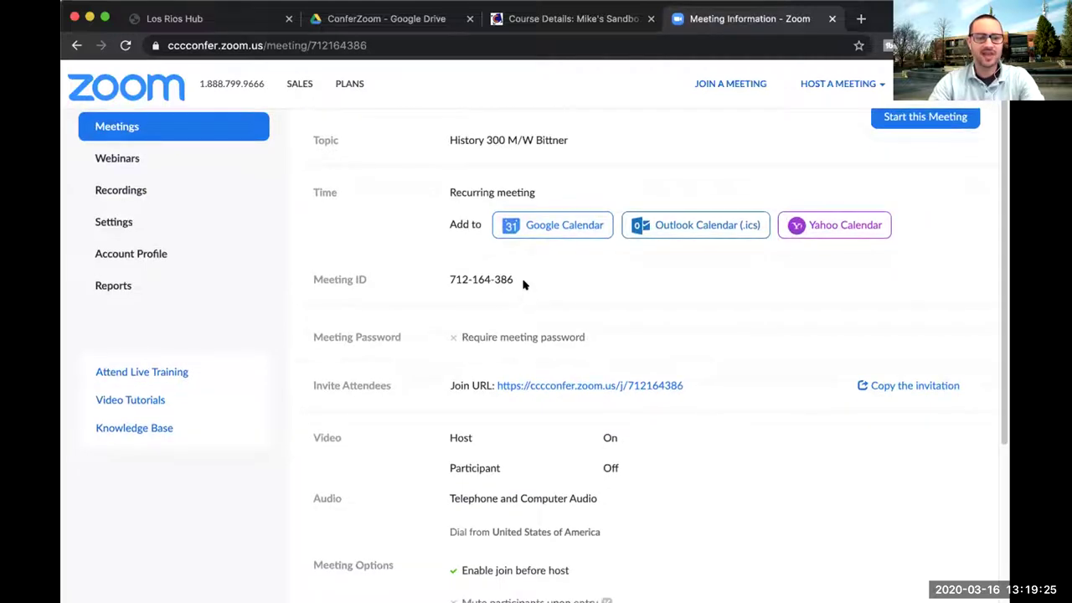
left_click_drag(513, 279, 447, 277)
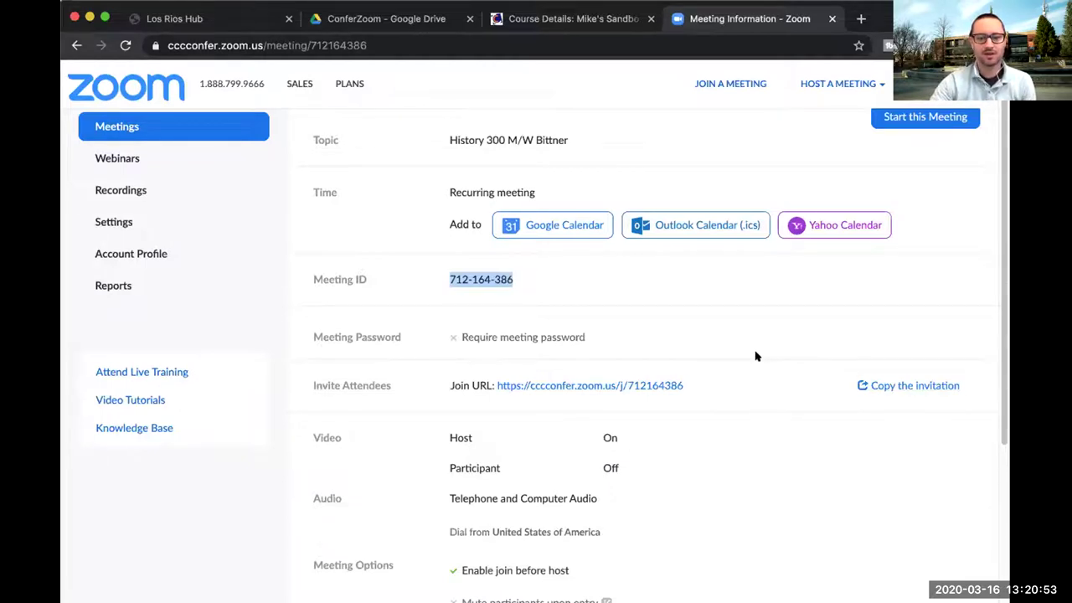
scroll(754, 355, "down", 1)
left_click(686, 350)
left_click_drag(686, 351, 493, 360)
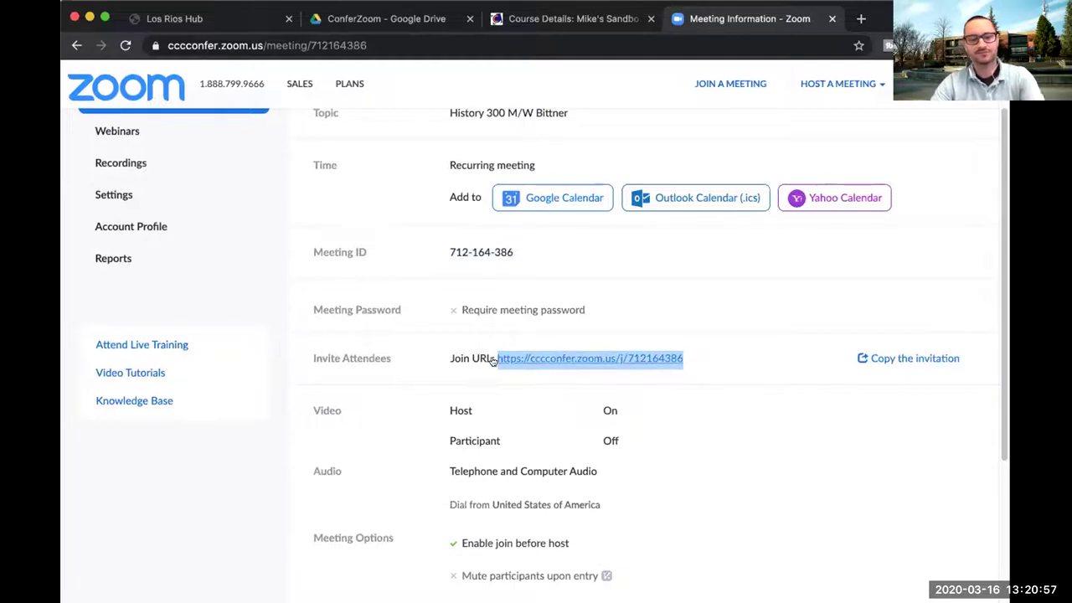
- Switch to the Canvas course home page and open the "24 Hour Zoom Conference Room" announcement
left_click(568, 17)
left_click(157, 147)
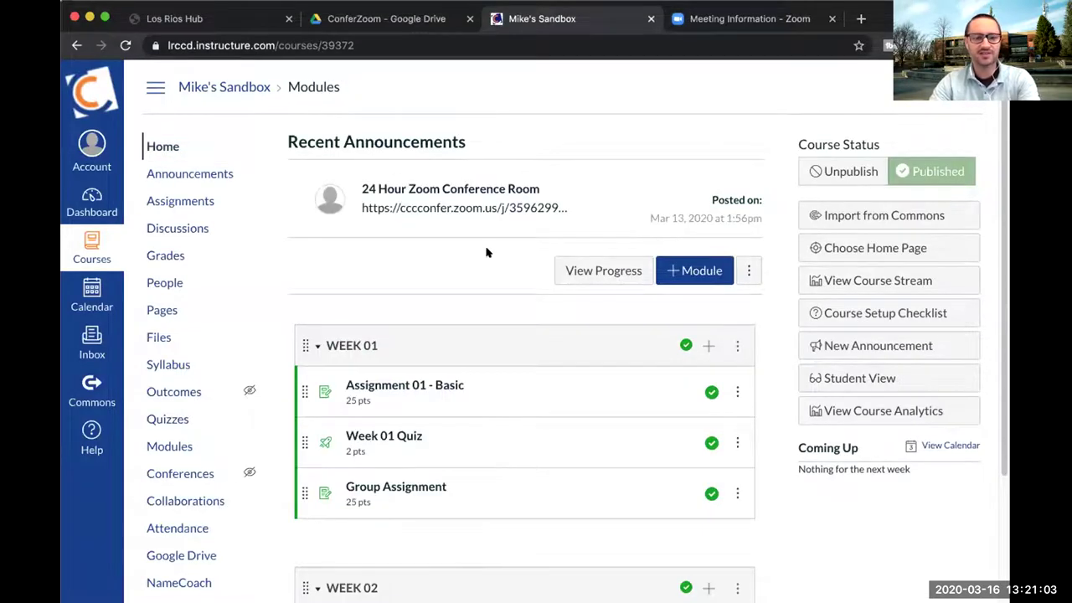
left_click(475, 190)
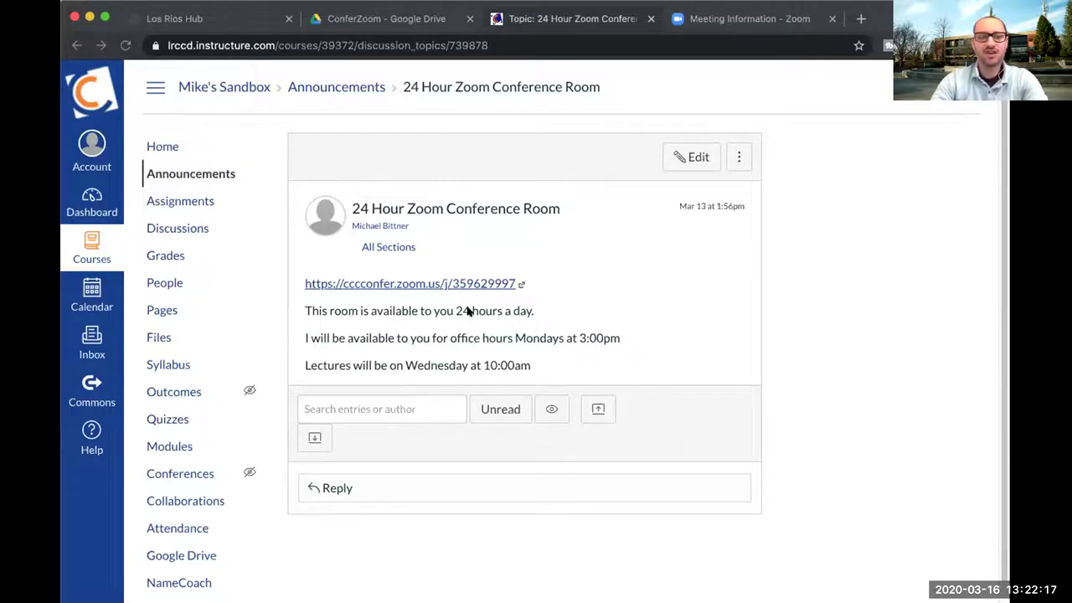
- Return to the meeting in Zoom, read through its full invitation text and close it without copying
left_click(809, 19)
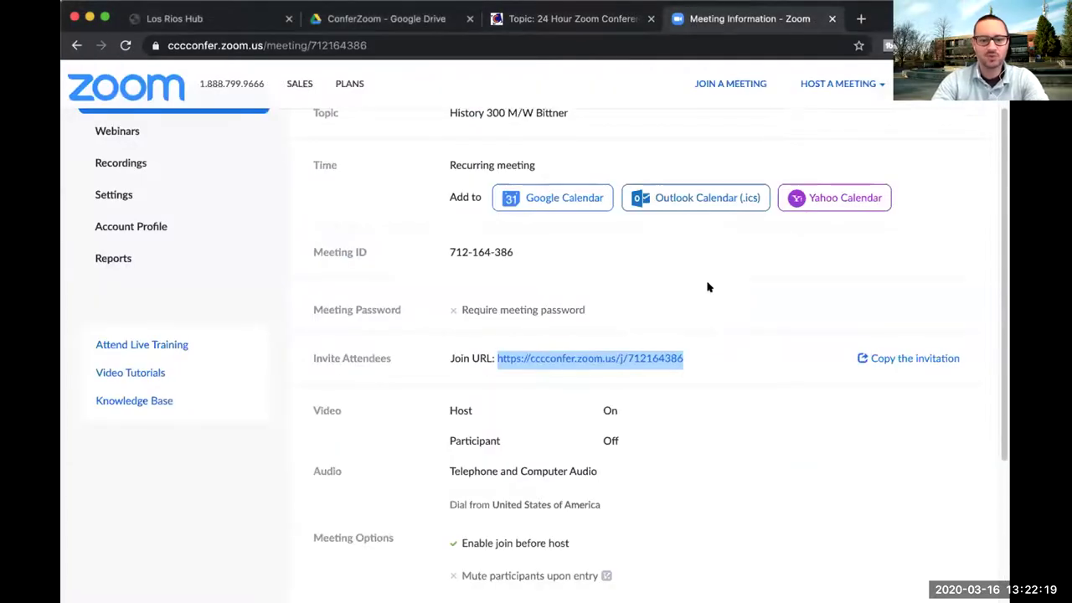
left_click(780, 339)
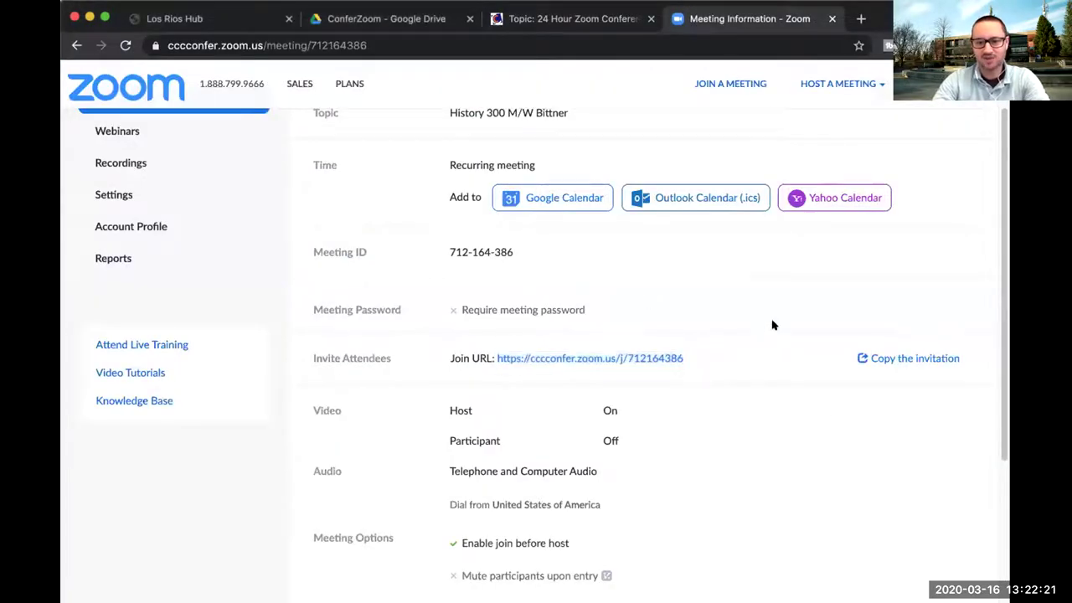
left_click(917, 359)
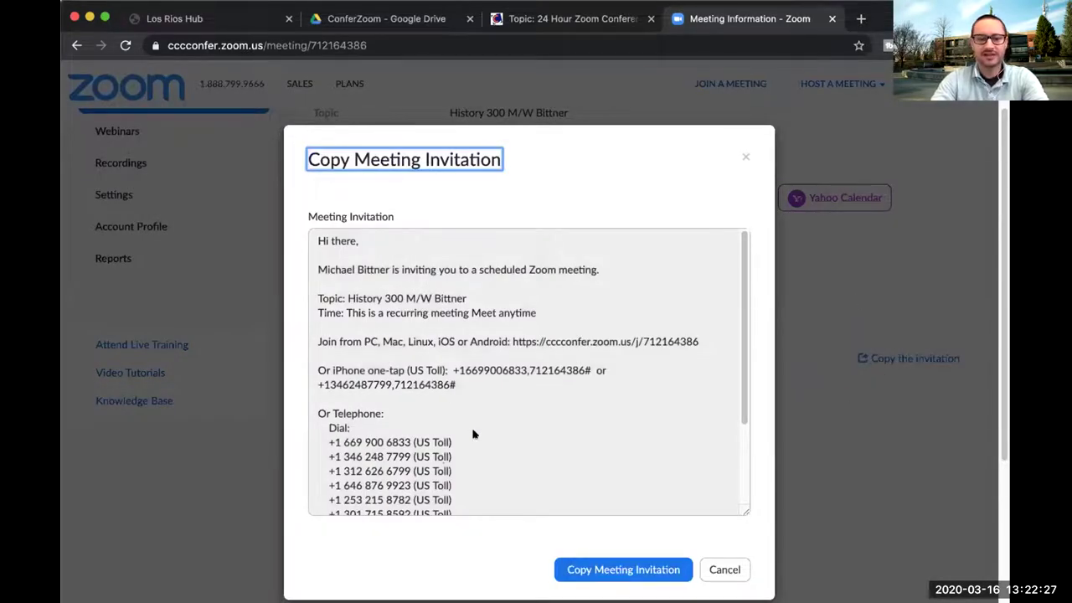
scroll(503, 401, "down", 1)
scroll(503, 402, "down", 2)
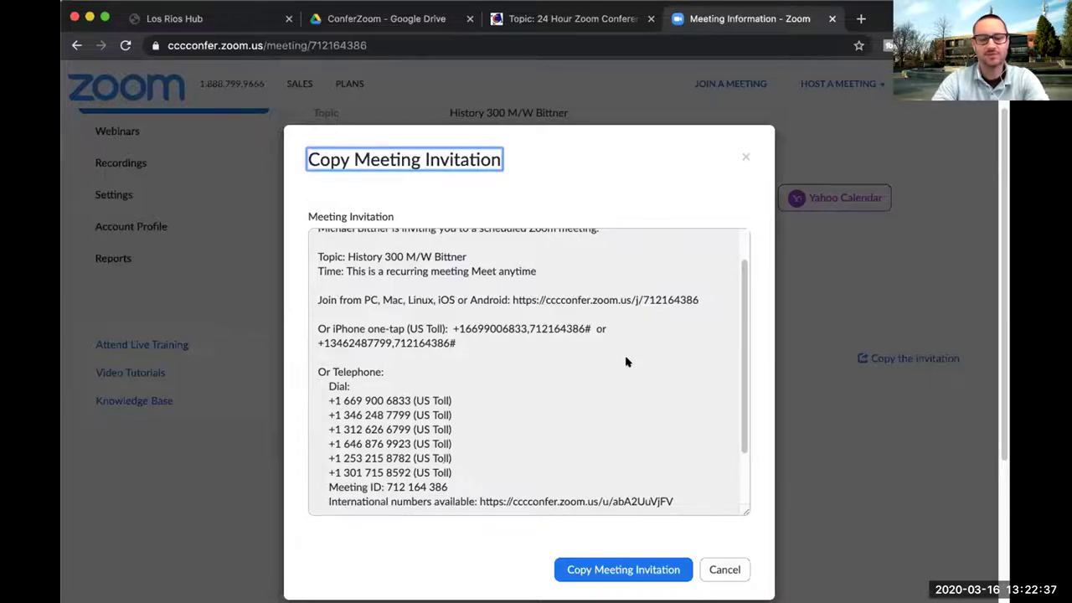
left_click(742, 156)
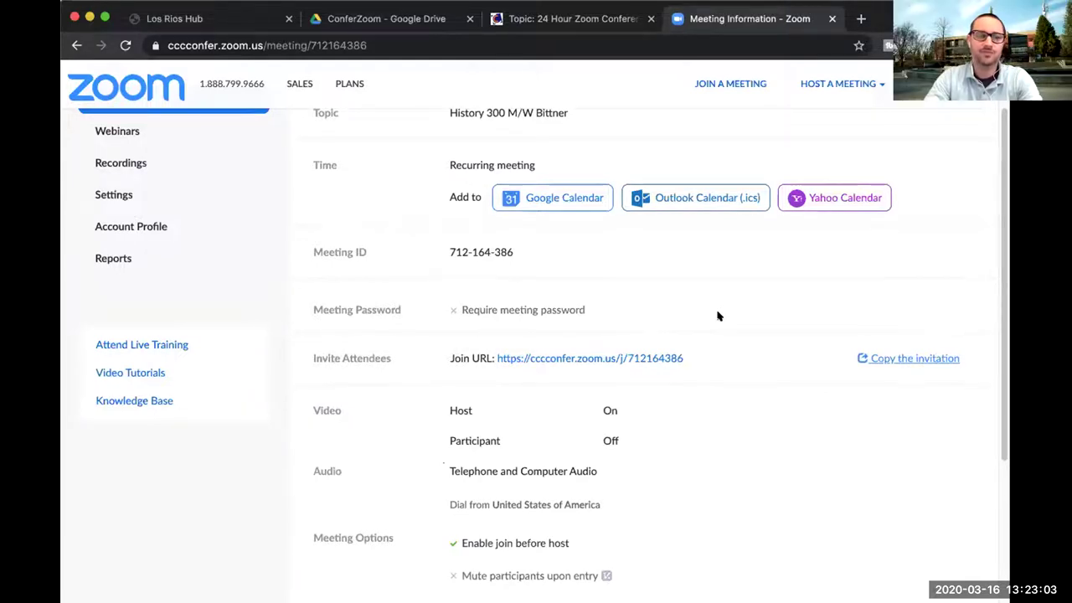
- Open the 24 Hour Meeting from the meetings list, read through its invitation and close it without copying
scroll(718, 314, "up", 2)
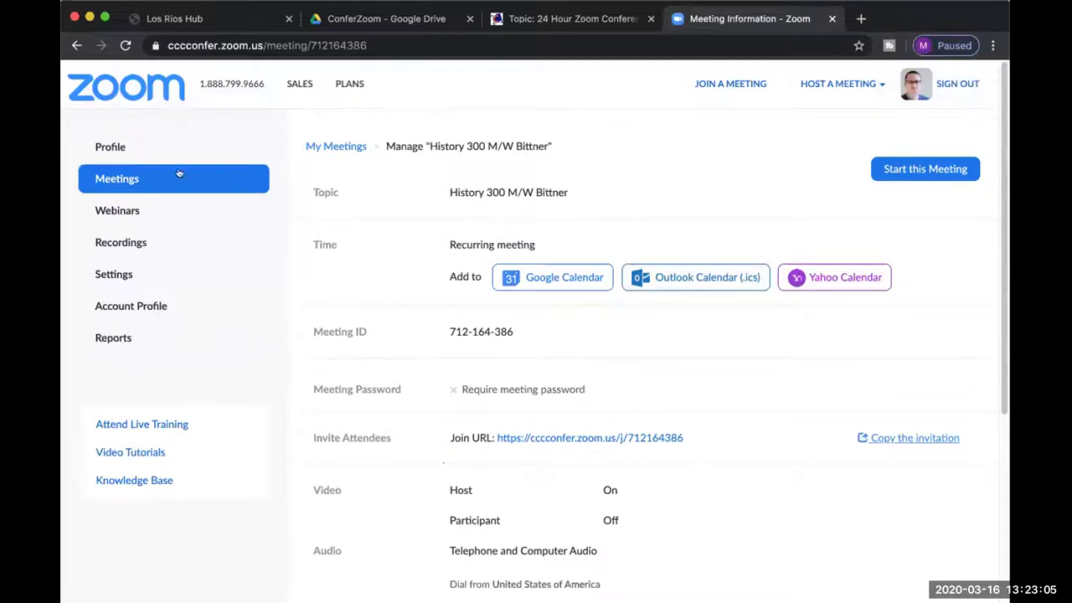
left_click(336, 146)
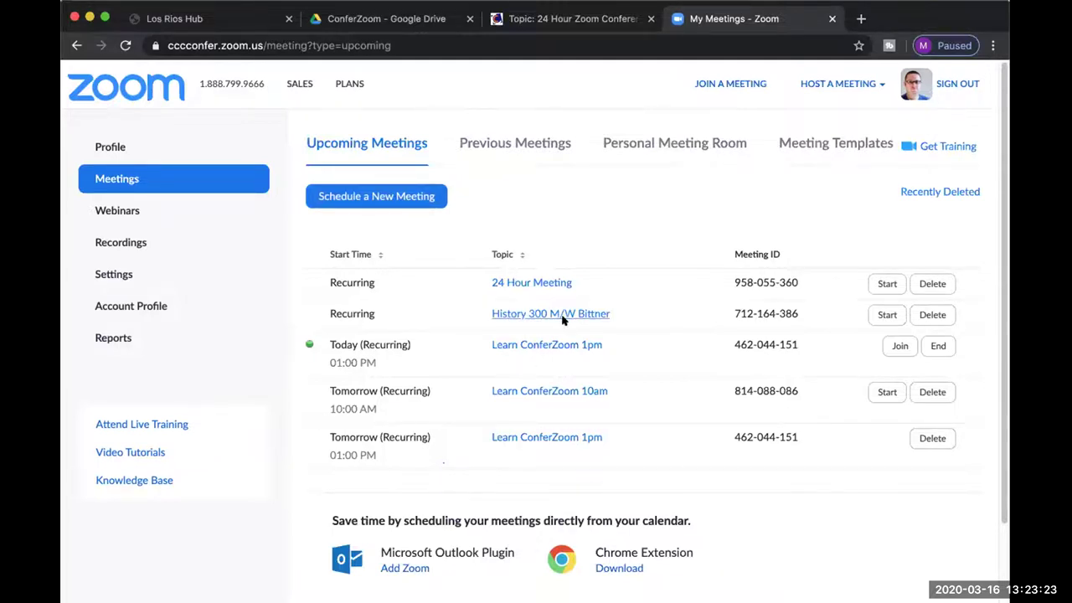
left_click(553, 281)
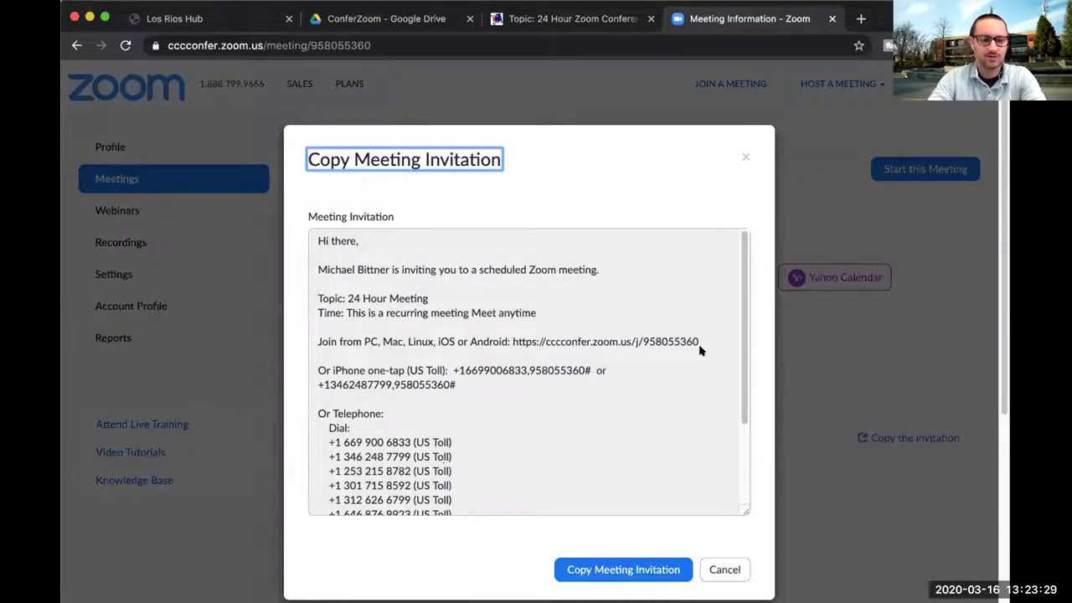
scroll(702, 351, "down", 5)
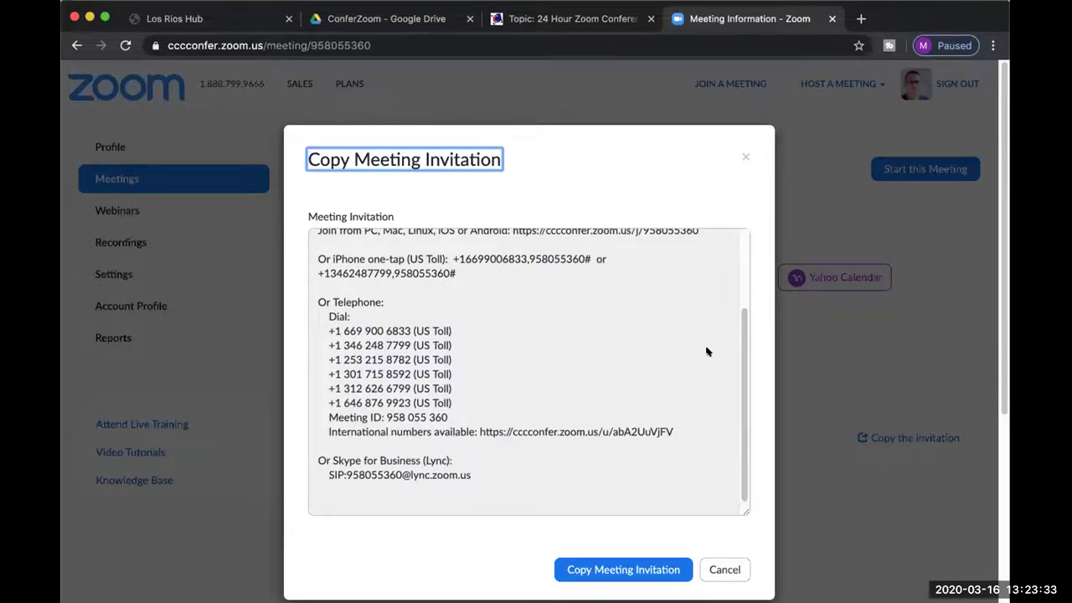
scroll(715, 369, "up", 1)
scroll(717, 370, "up", 5)
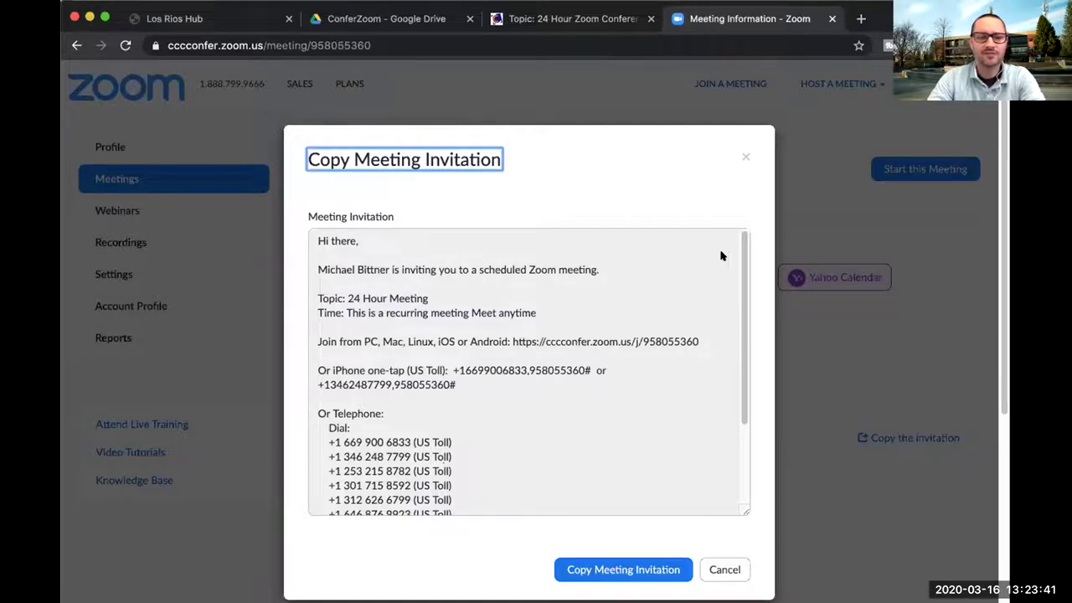
left_click(745, 157)
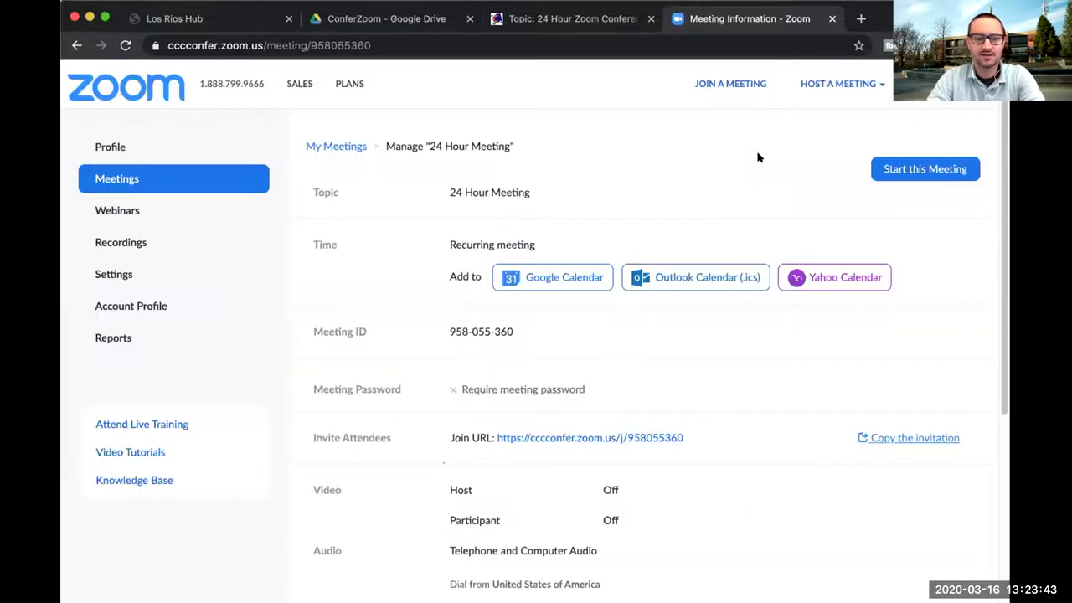
- View the form for scheduling a new meeting from the meetings list and leave it without saving
left_click(327, 149)
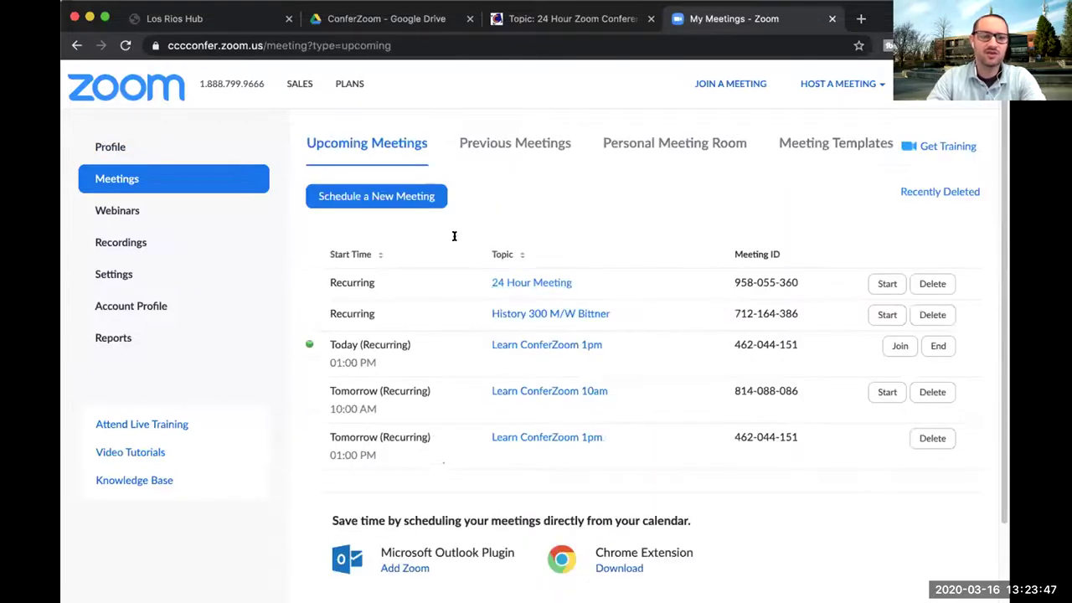
left_click(388, 195)
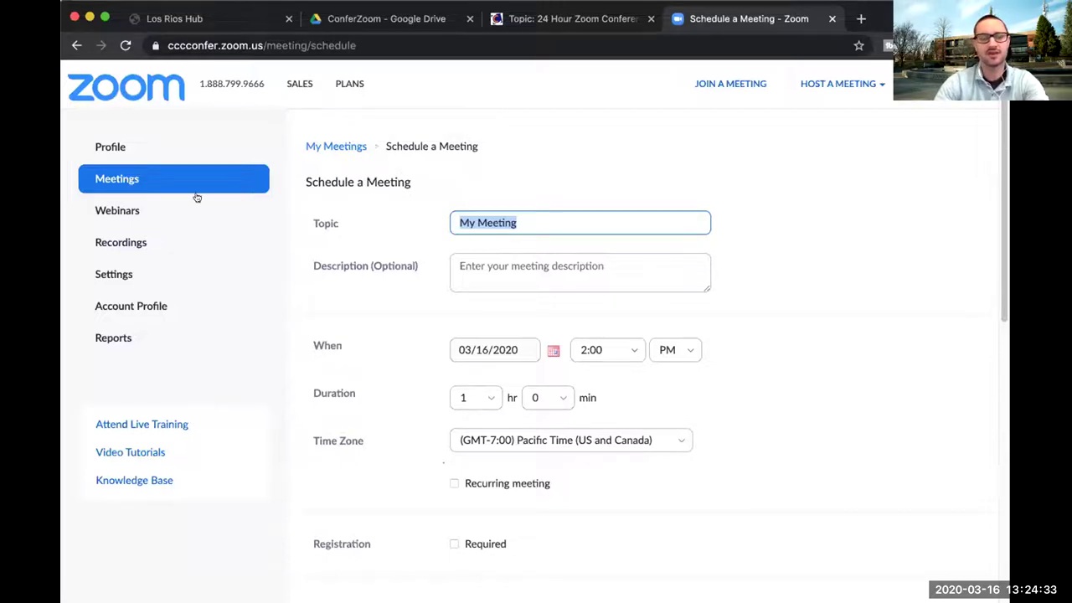
left_click(335, 146)
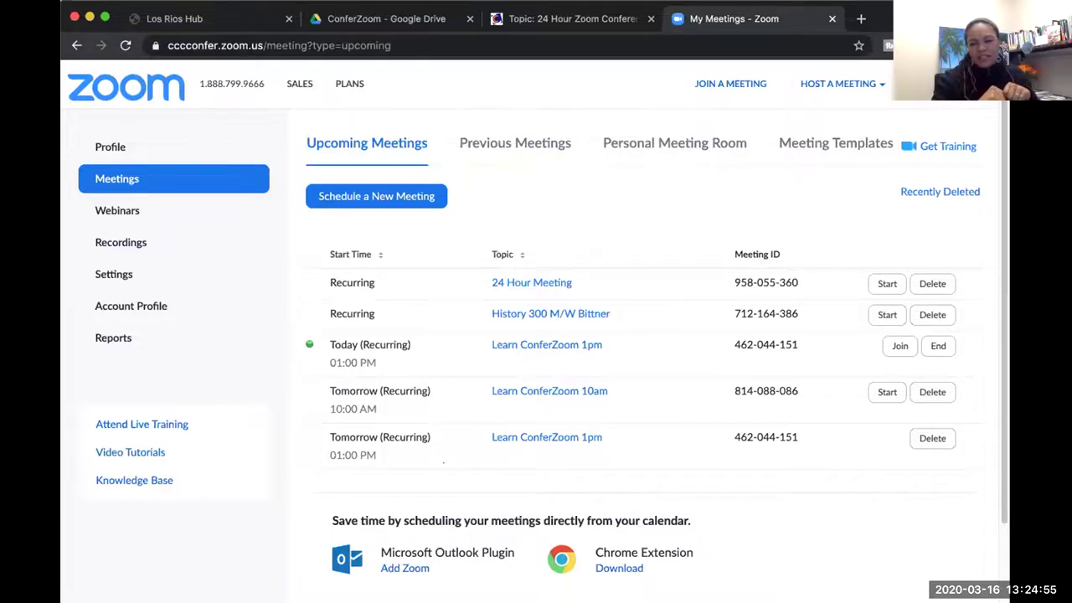
- Switch back to Canvas and look over the 24 Hour Zoom Conference Room announcement and the course navigation
left_click(584, 19)
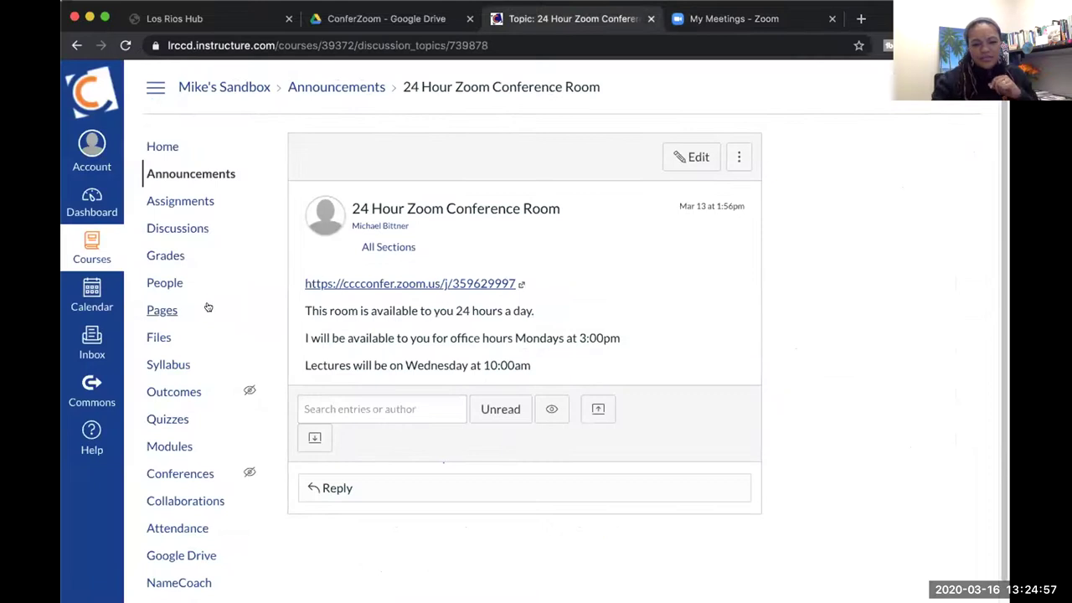
scroll(209, 306, "down", 2)
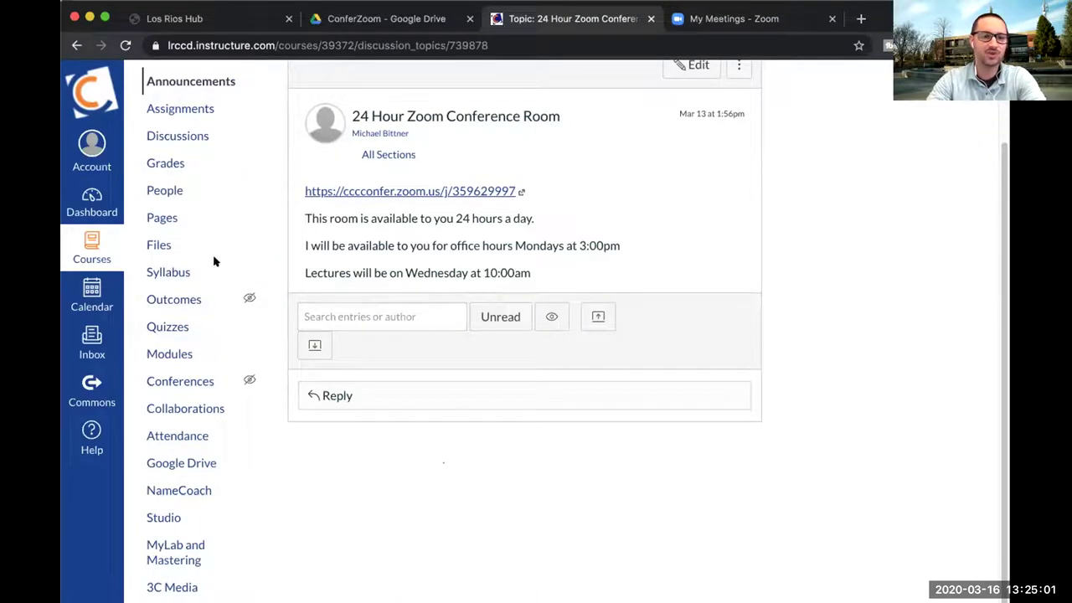
scroll(743, 309, "up", 2)
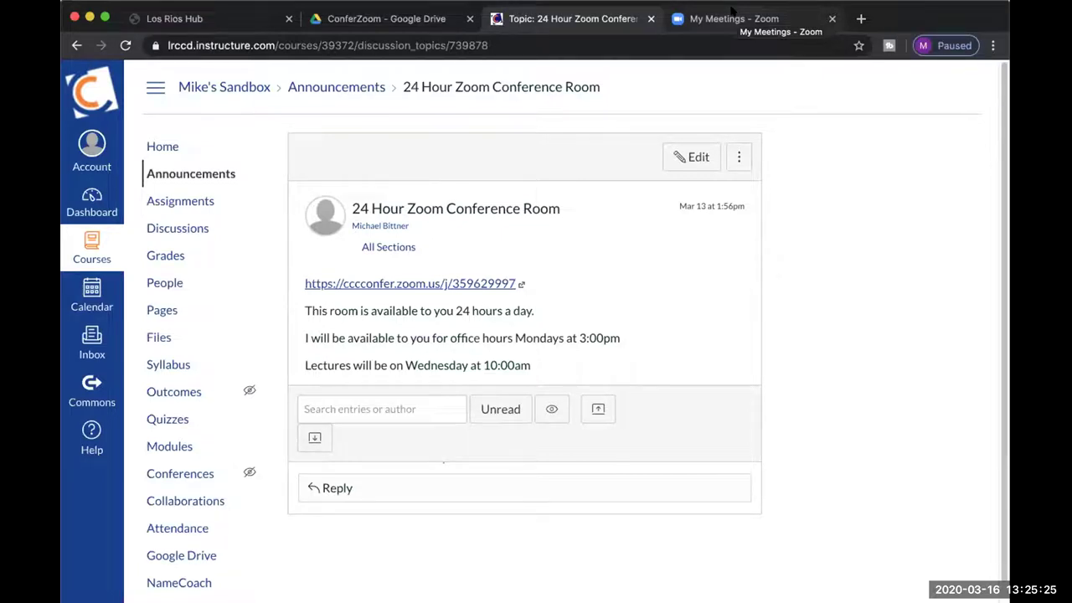
- In a new Zoom meeting, turn on recurrence, examine the available recurrence choices and return to the meetings list without saving
left_click(728, 16)
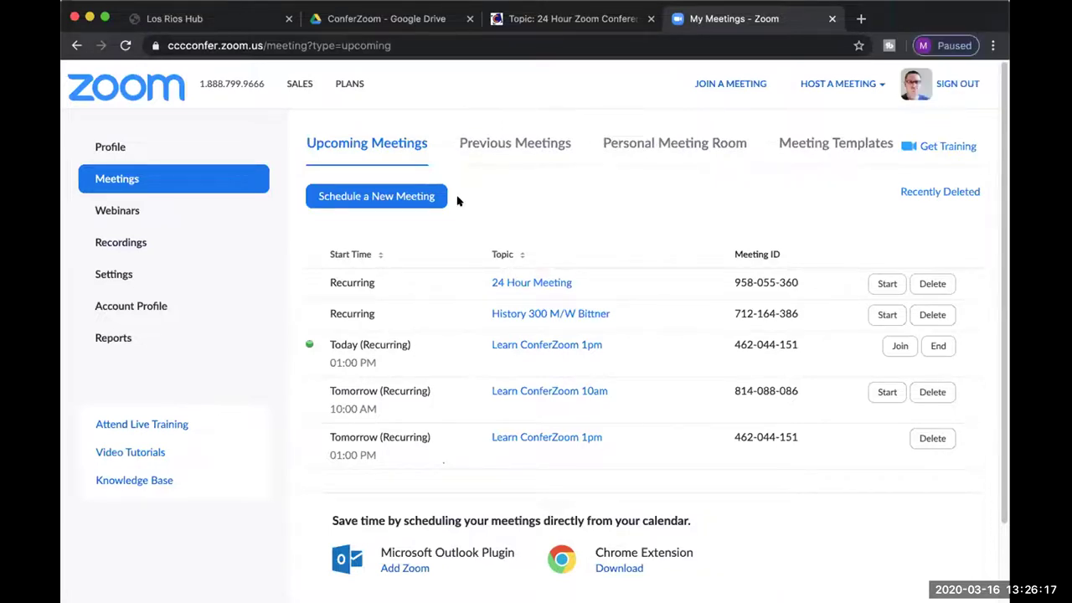
left_click(388, 195)
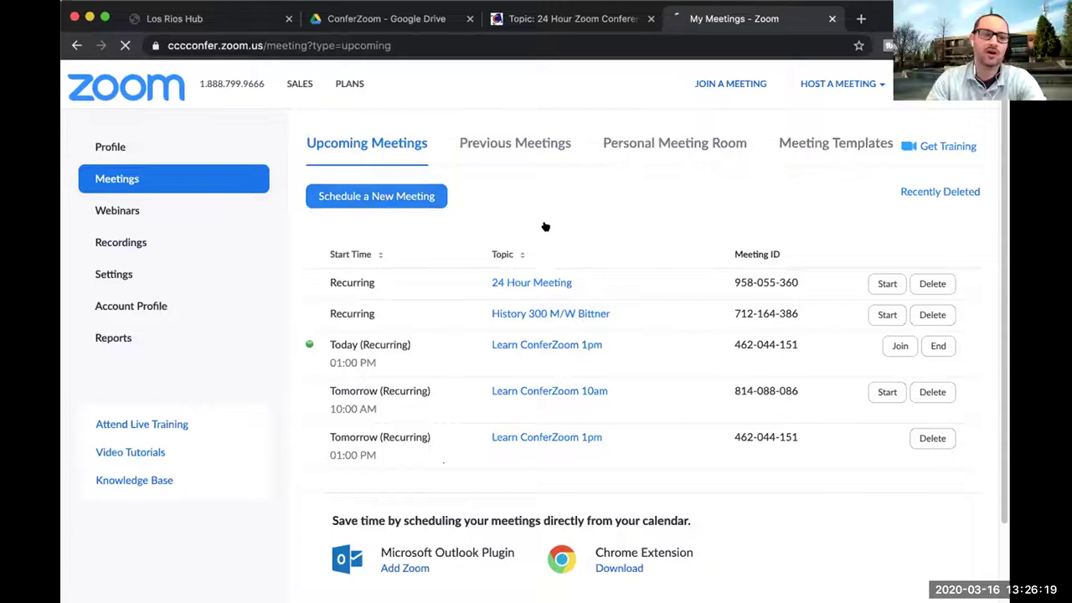
scroll(477, 350, "down", 3)
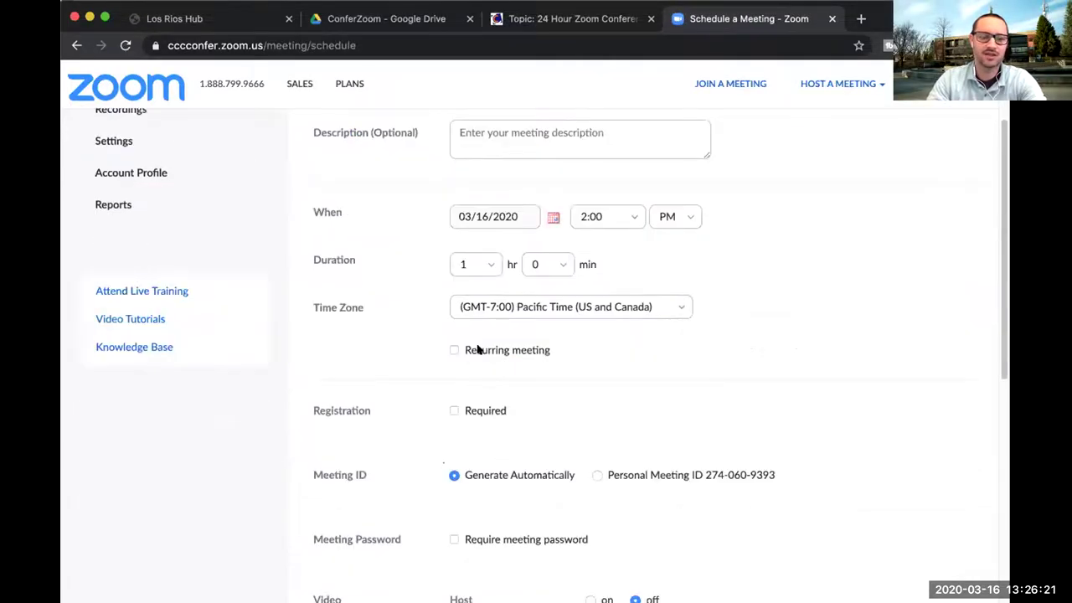
left_click(453, 349)
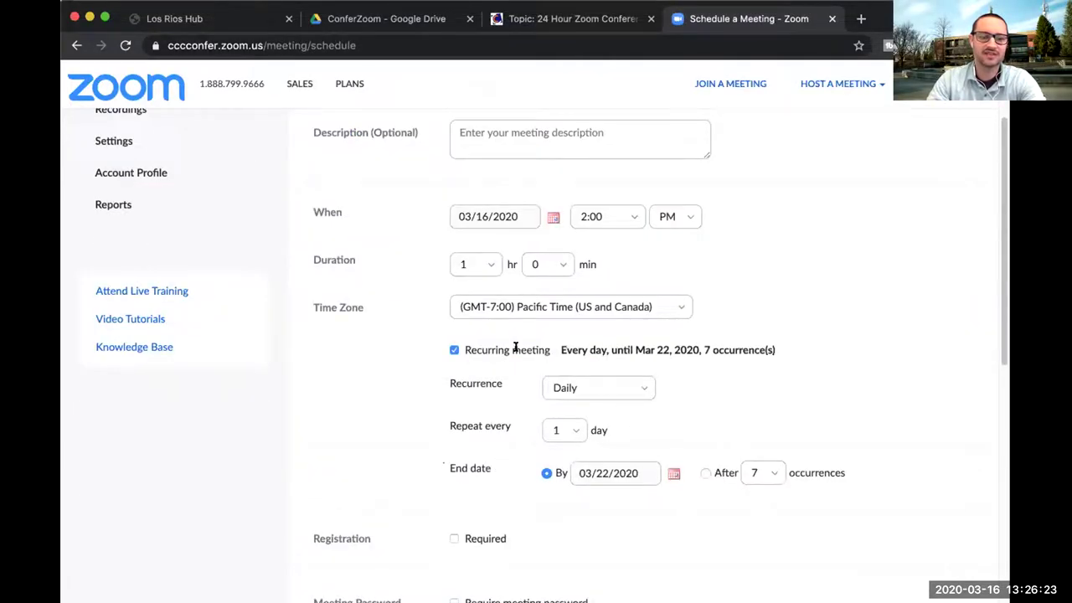
left_click(595, 392)
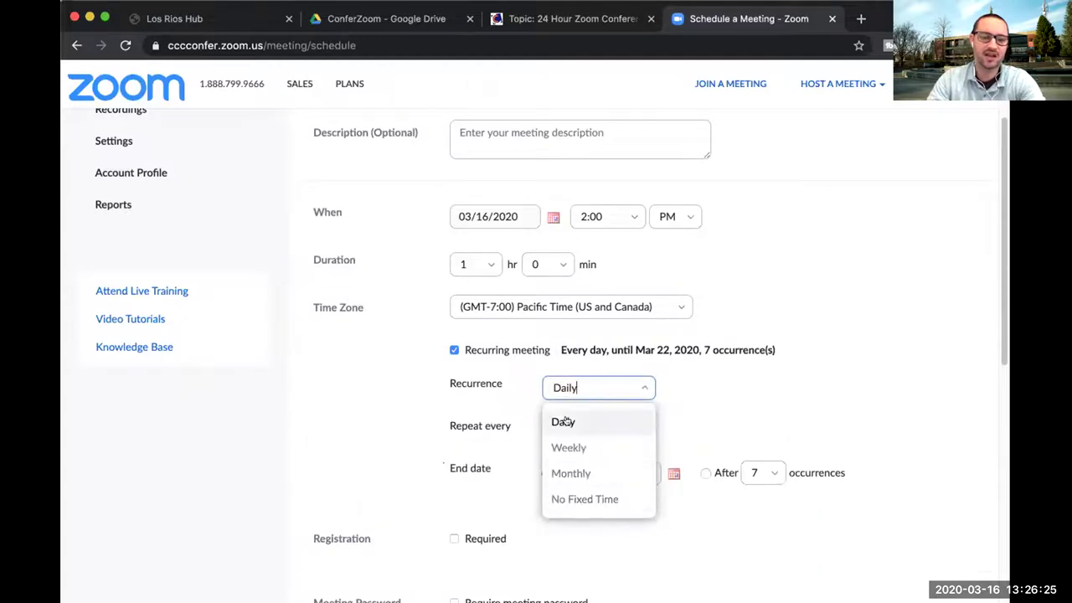
left_click(724, 375)
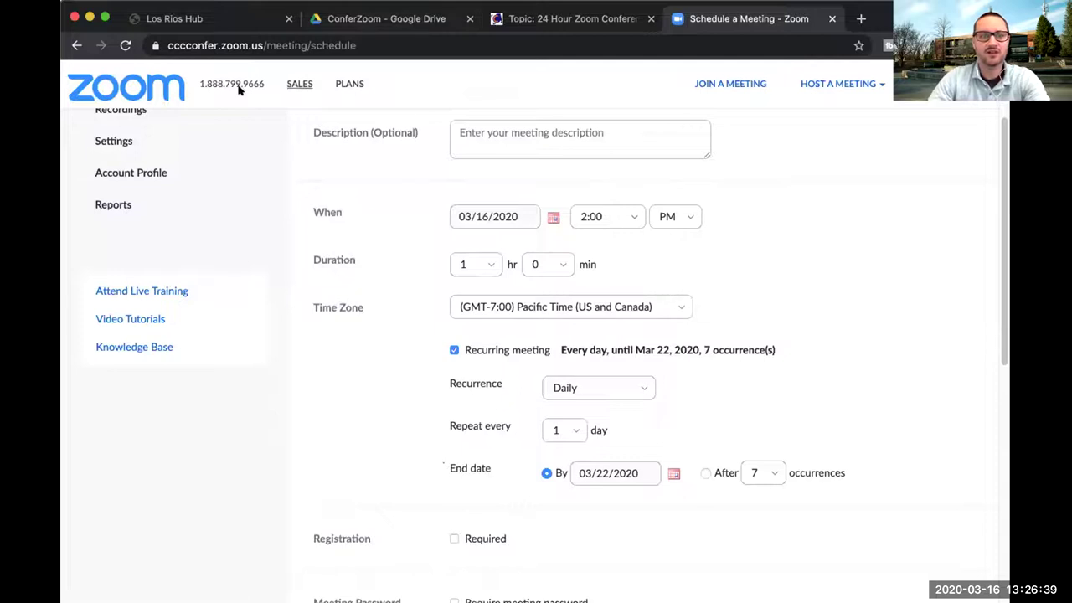
scroll(581, 189, "up", 3)
left_click(118, 179)
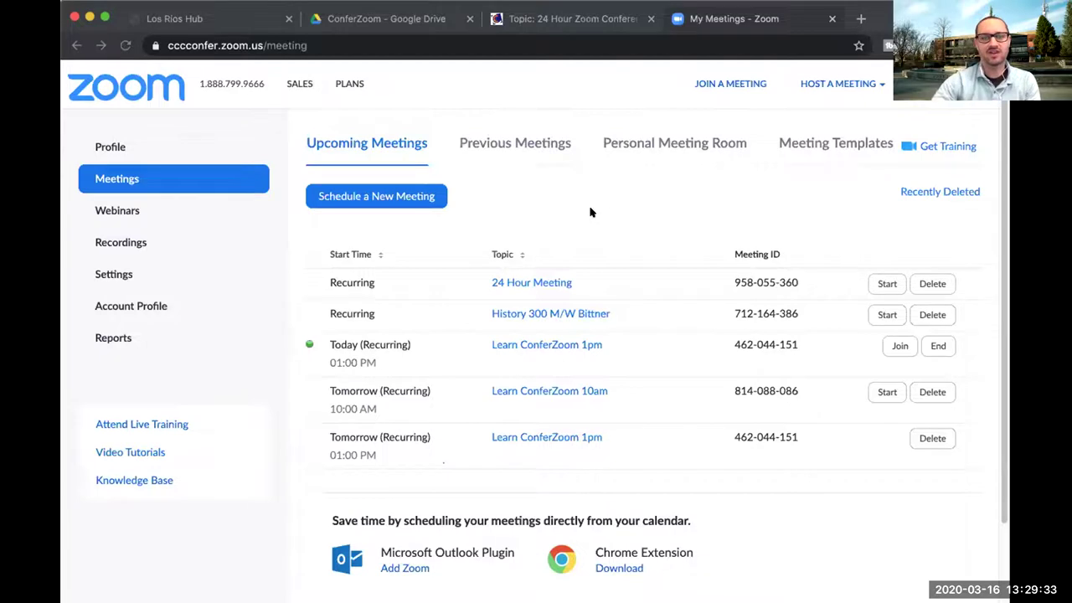
- Switch to Canvas, open Studio from the Mike's Sandbox course navigation and look over its video collection
left_click(575, 19)
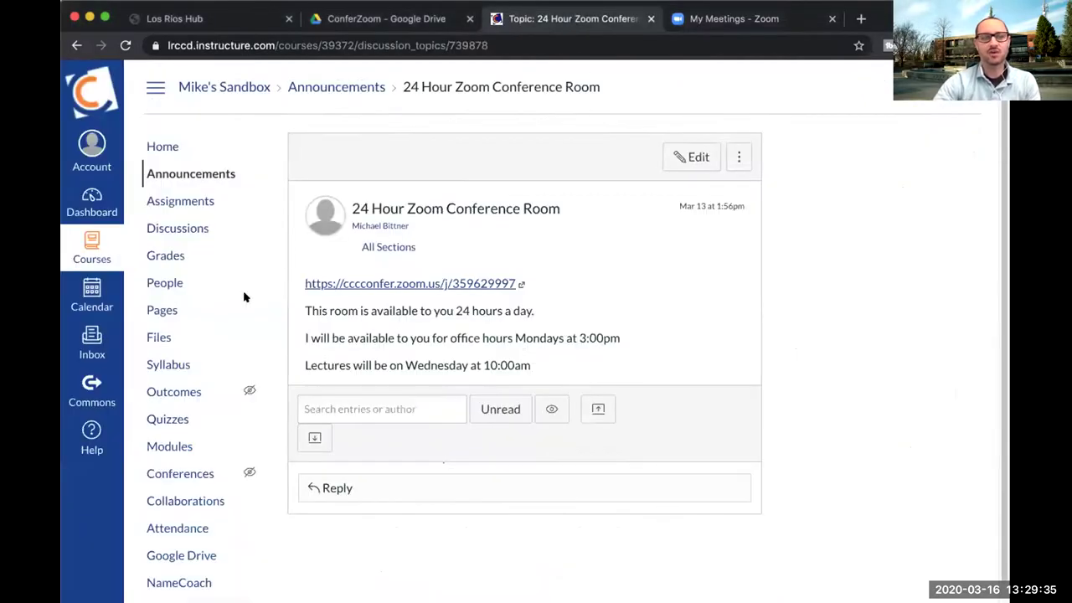
scroll(214, 503, "down", 2)
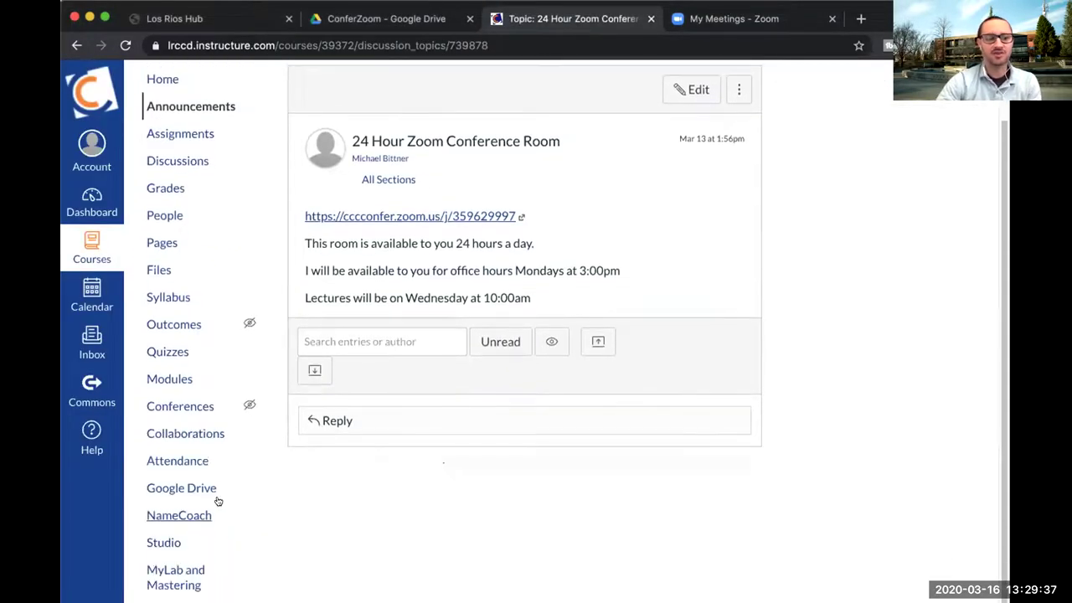
scroll(216, 498, "down", 1)
left_click(159, 516)
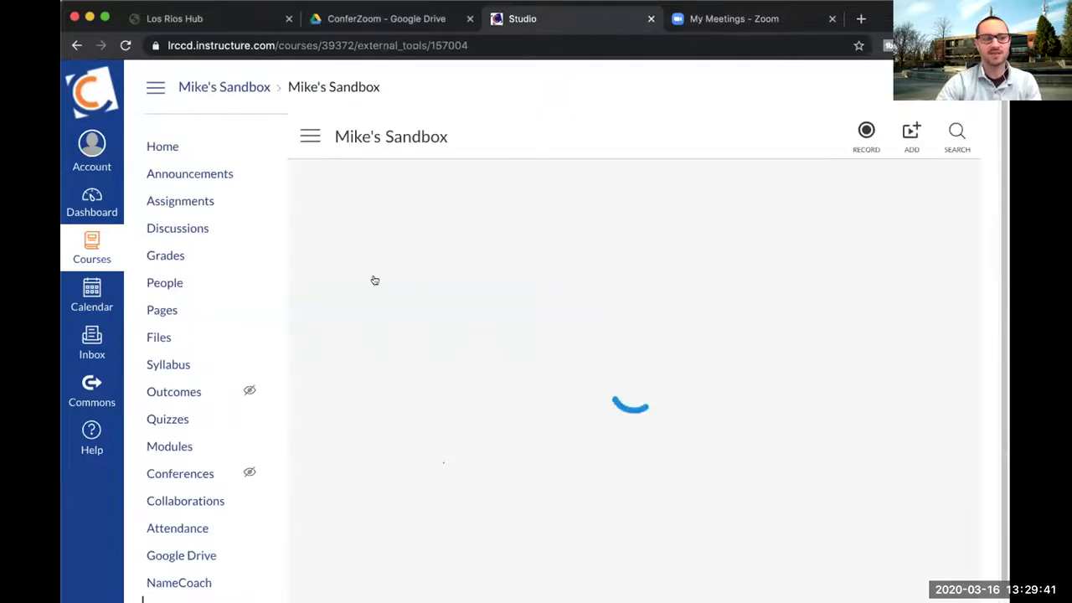
scroll(249, 256, "down", 3)
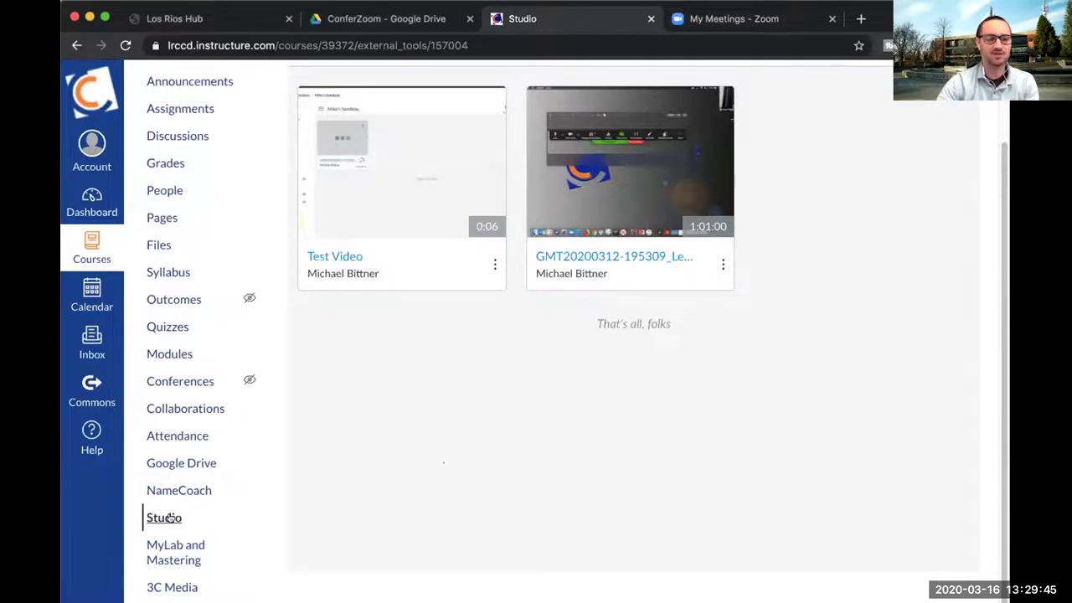
scroll(871, 373, "up", 3)
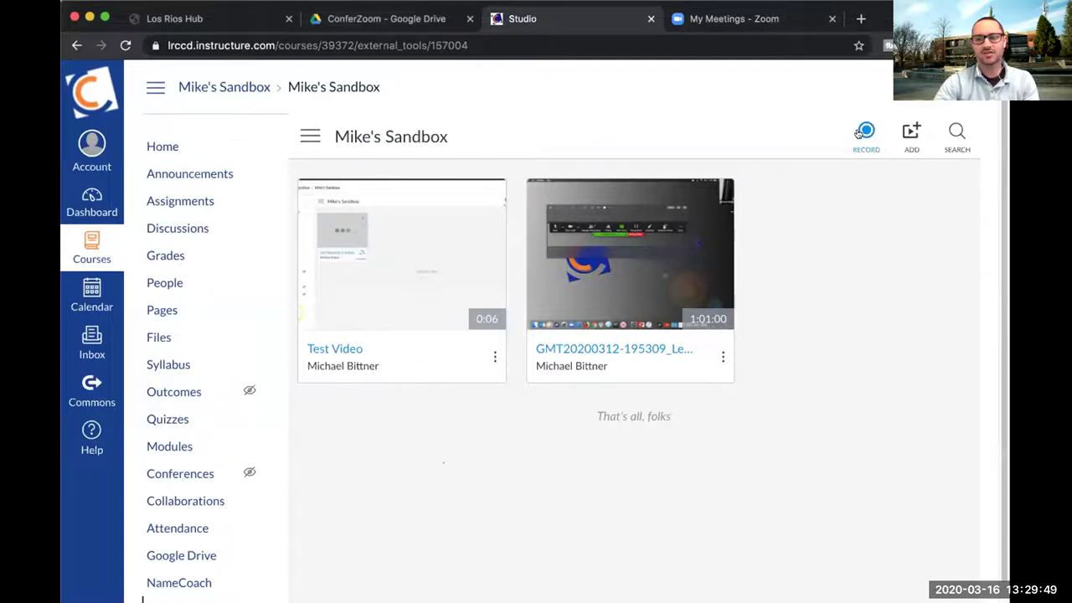
- Examine Studio's recording choices, Screen Capture and Webcam Capture, and close them without starting a recording
left_click(862, 131)
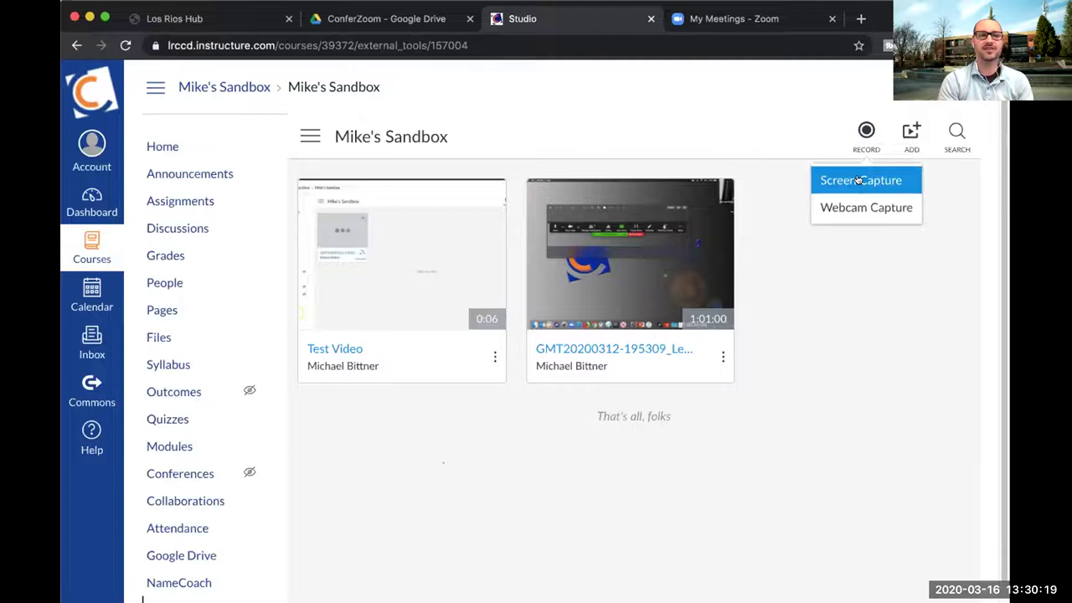
left_click(888, 207)
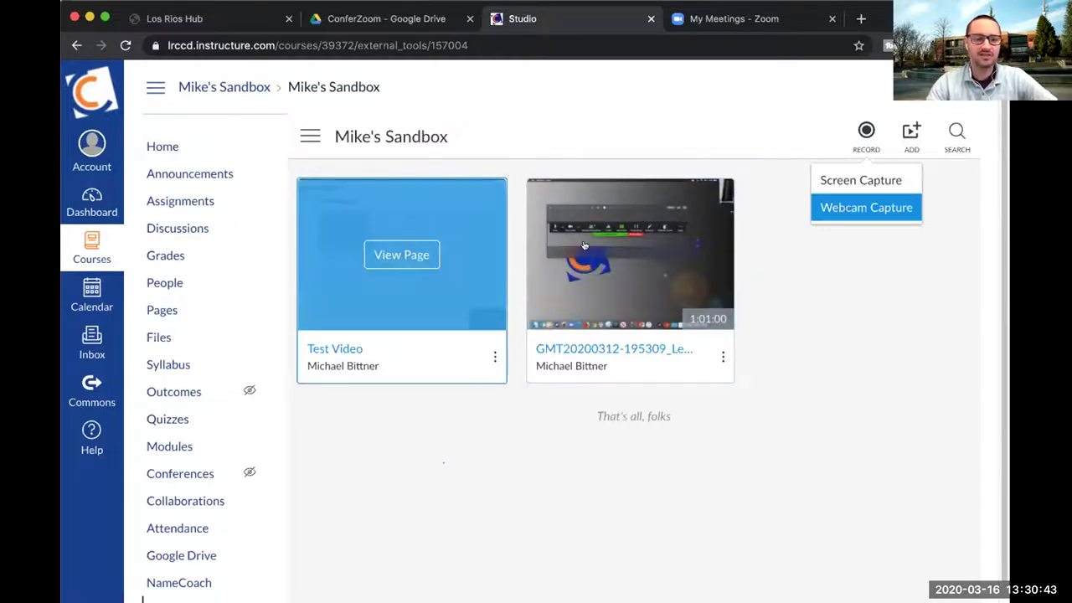
scroll(377, 477, "down", 1)
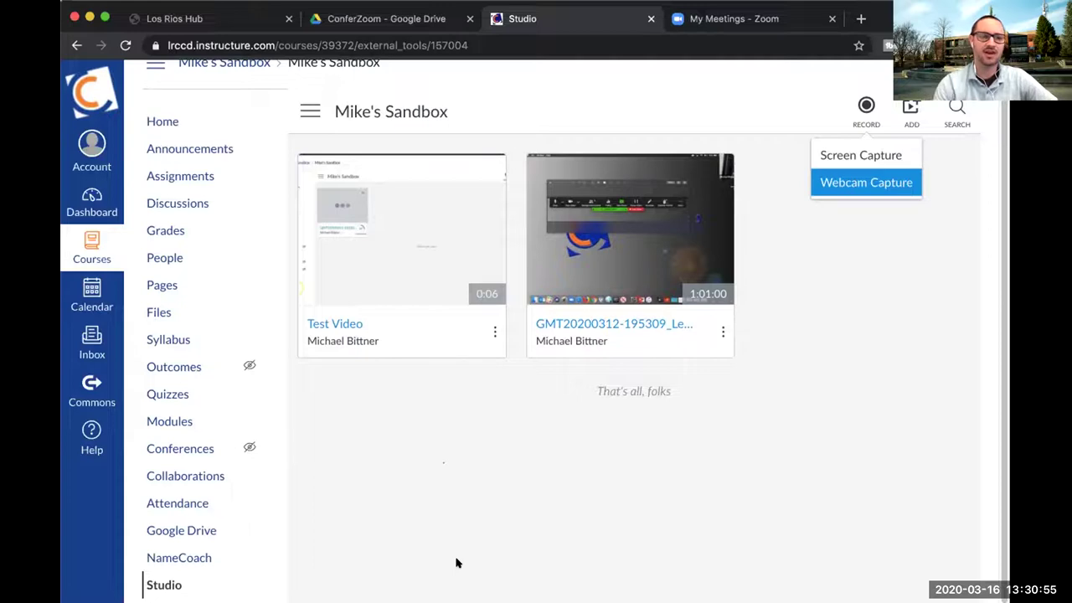
scroll(803, 400, "up", 1)
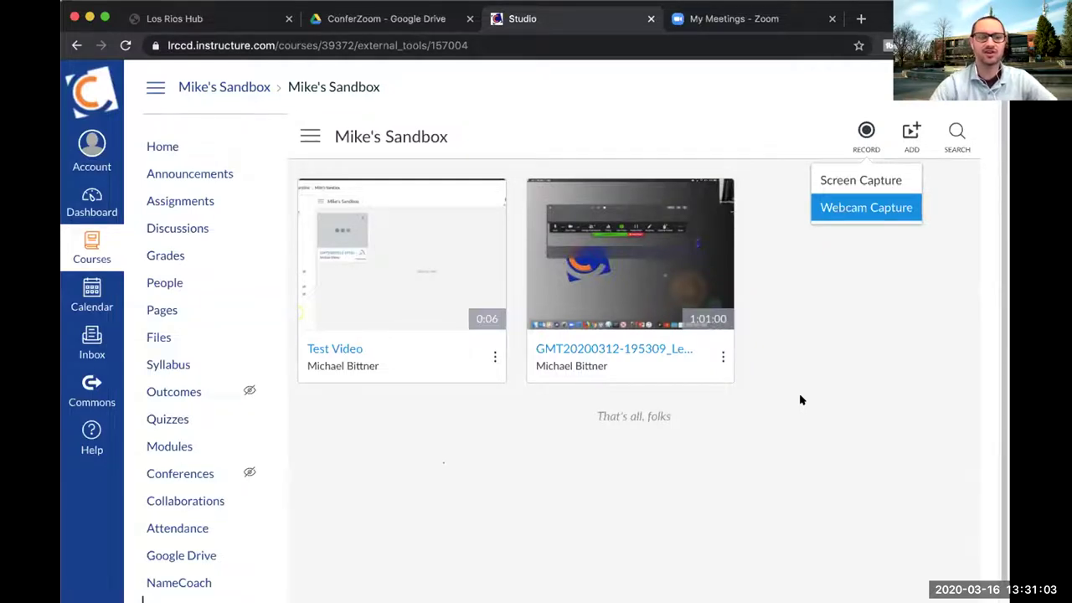
left_click(785, 123)
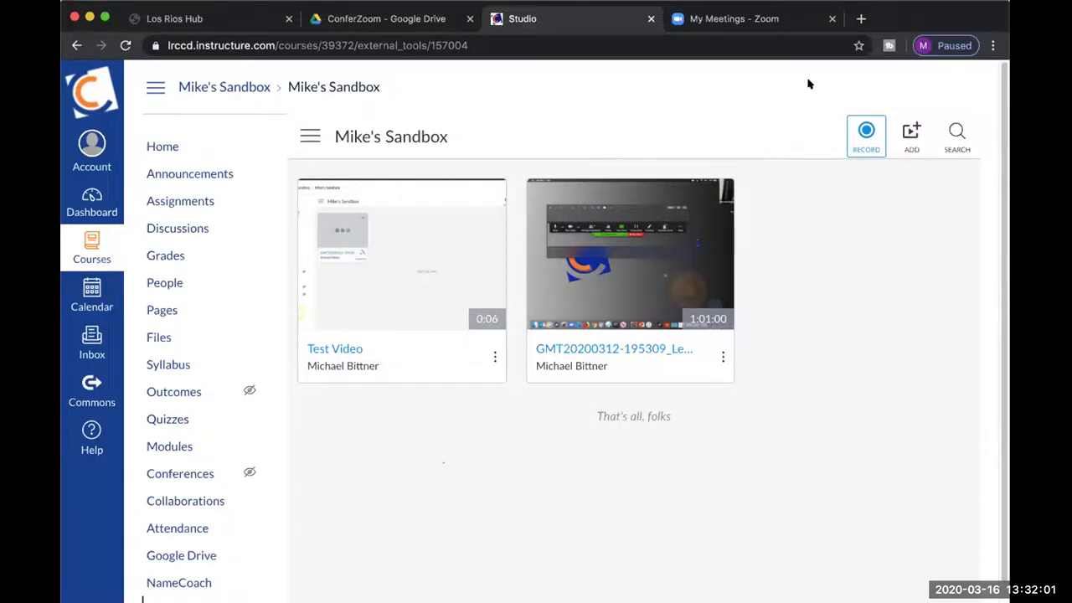
- Return to the Zoom meetings list, switch to the slideshow and advance to the ConferZoom Control Panel slide
left_click(745, 14)
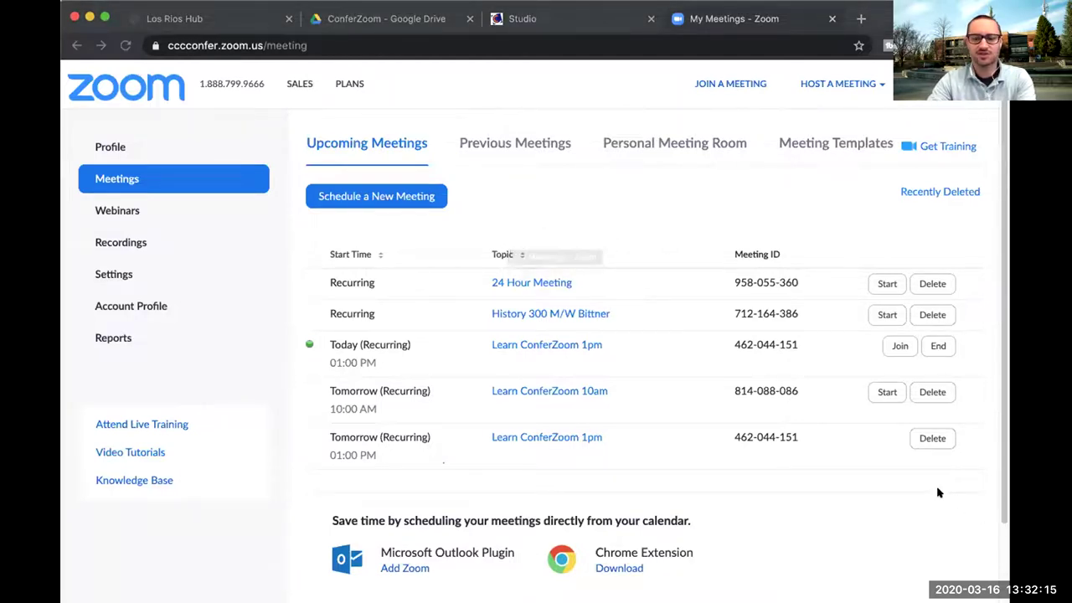
key("super+Tab")
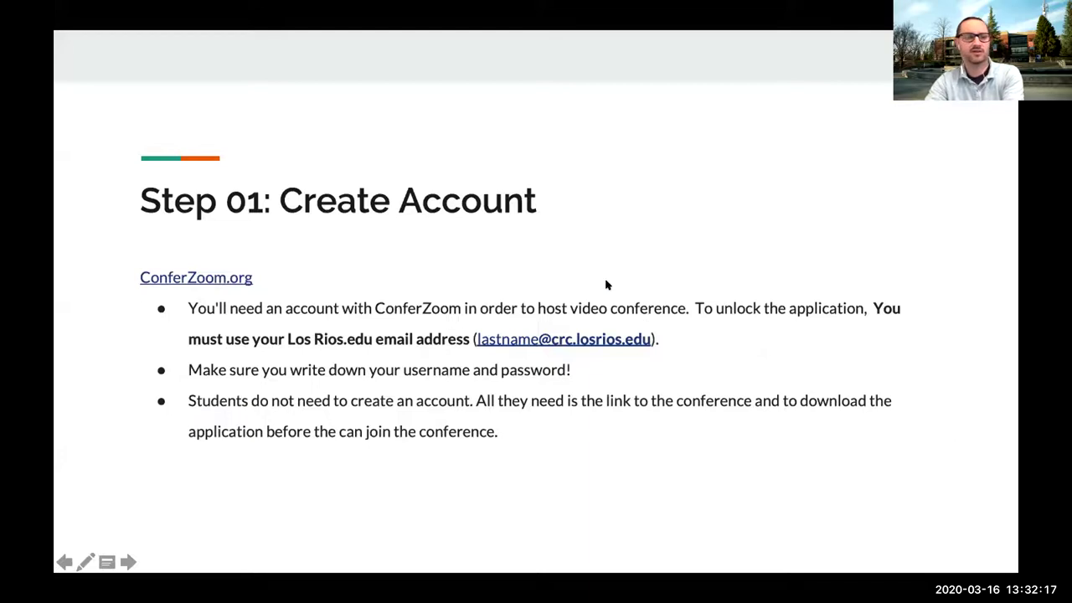
key("Right")
key("Right")
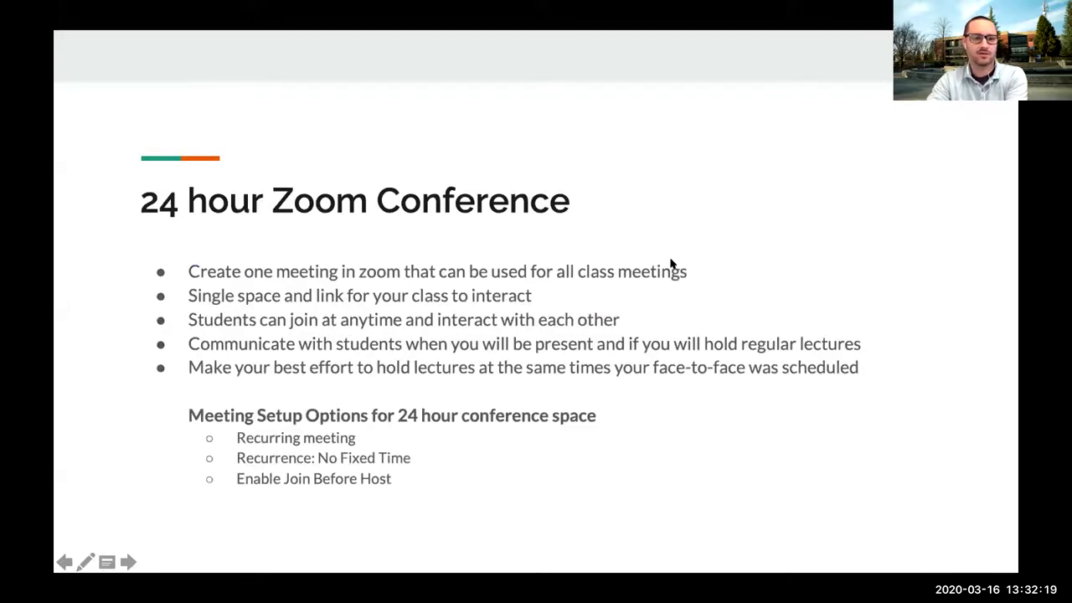
key("Right")
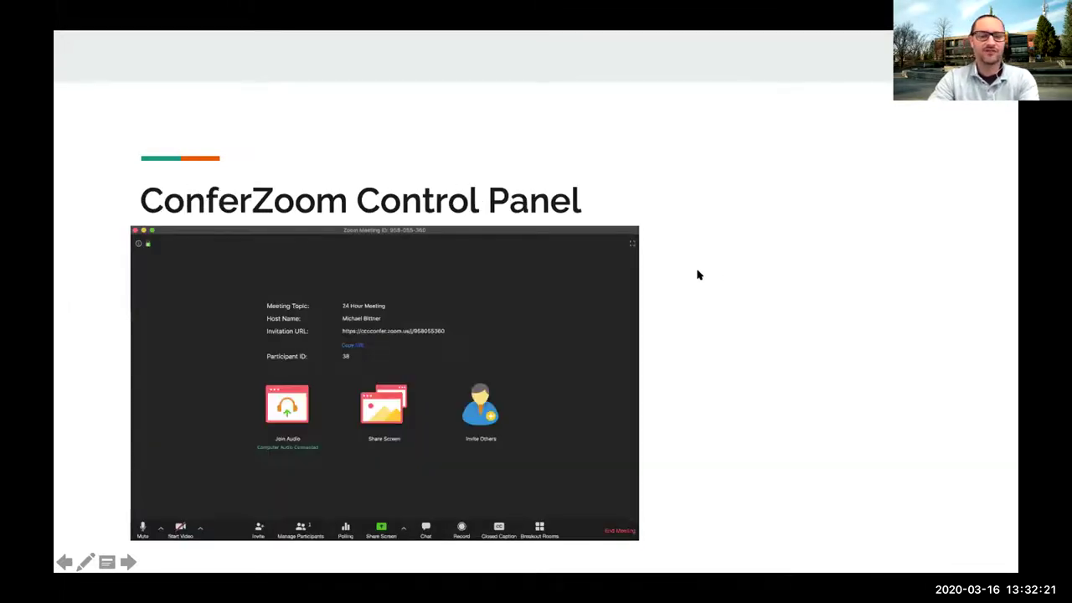